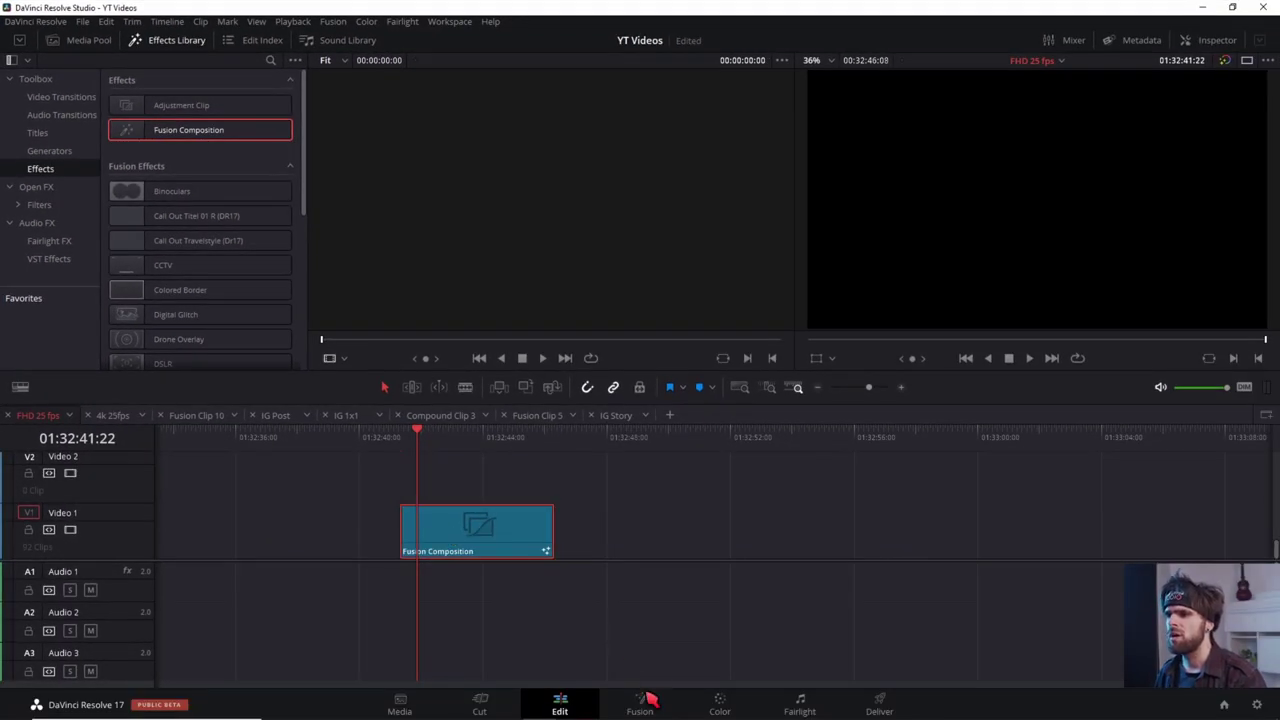
Drop Reactor-Installer.lua into the Fusion Nodes panel to run it, then minimize Explorer
{"action": "left_click", "coordinate": [645, 698]}
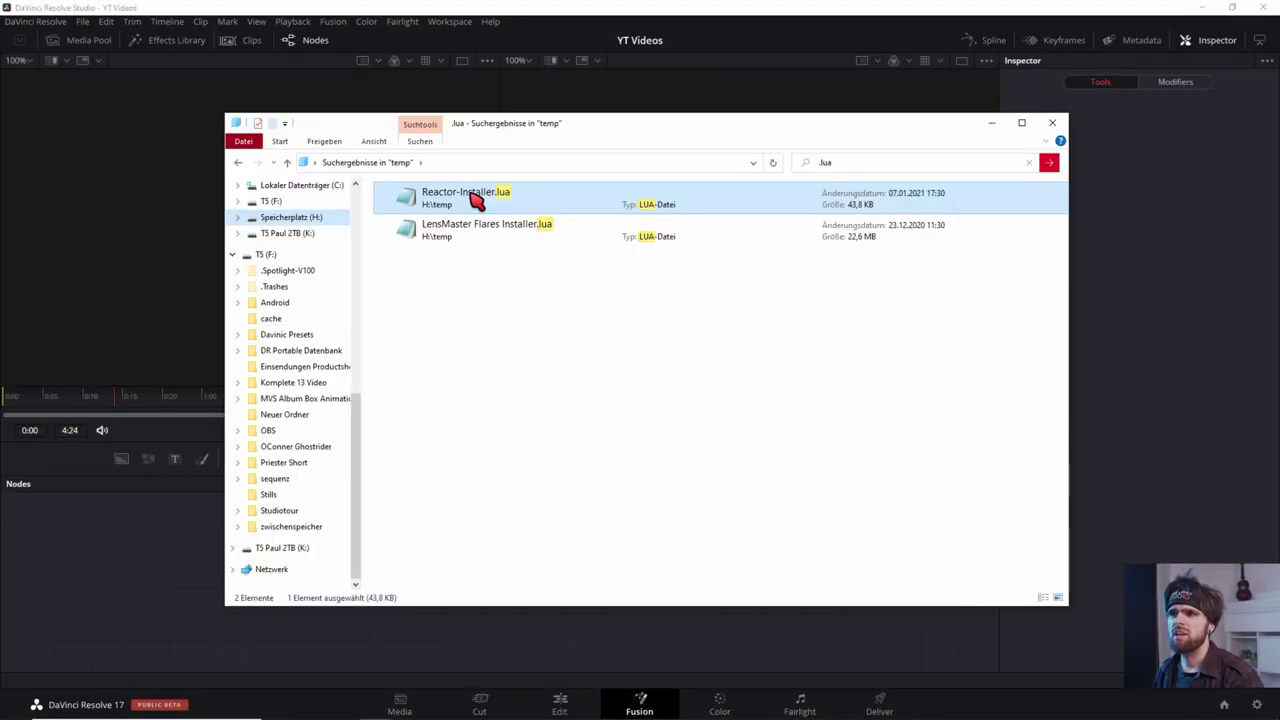
{"action": "left_click_drag", "start_coordinate": [476, 199], "coordinate": [140, 583]}
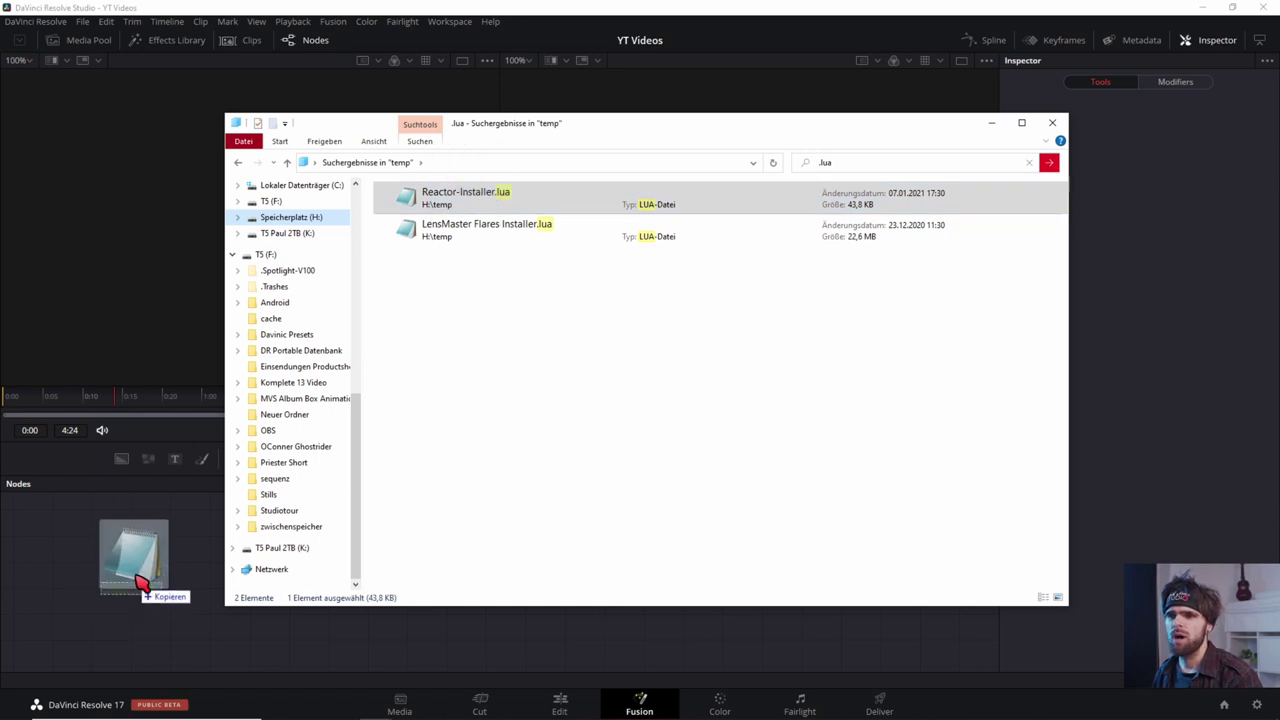
{"action": "left_click_drag", "start_coordinate": [140, 583], "coordinate": [140, 585]}
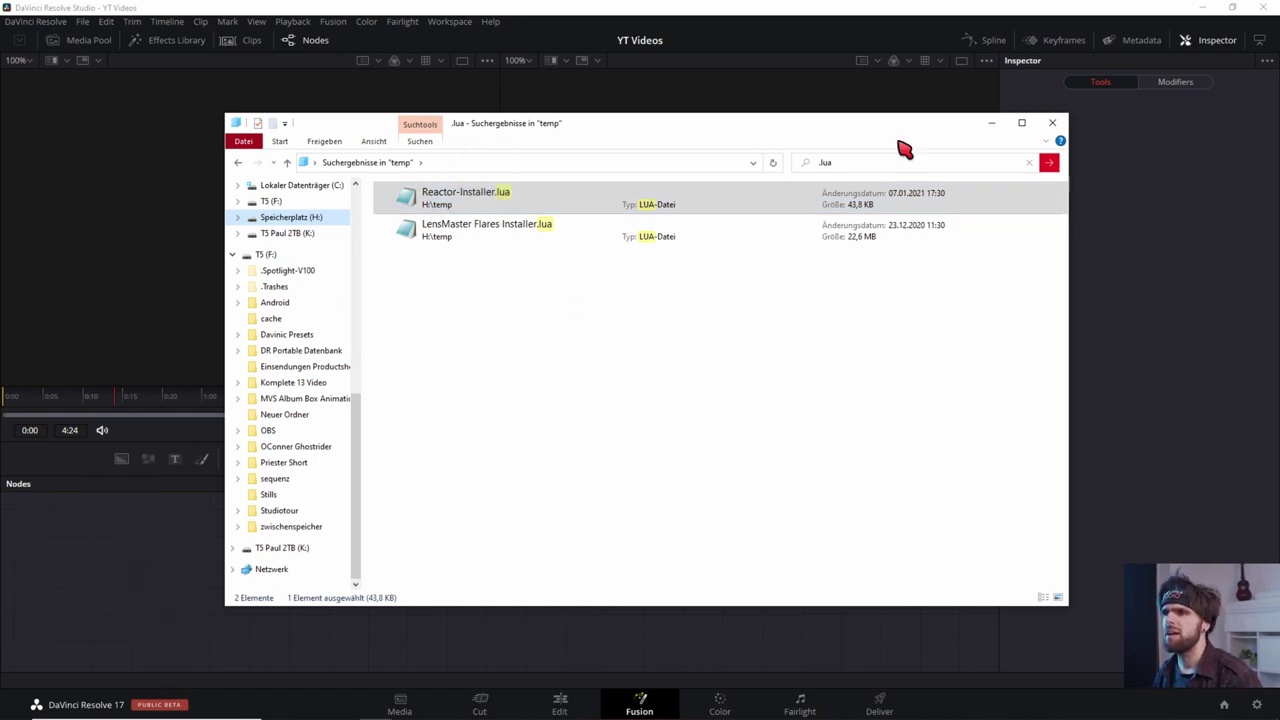
{"action": "left_click", "coordinate": [998, 124]}
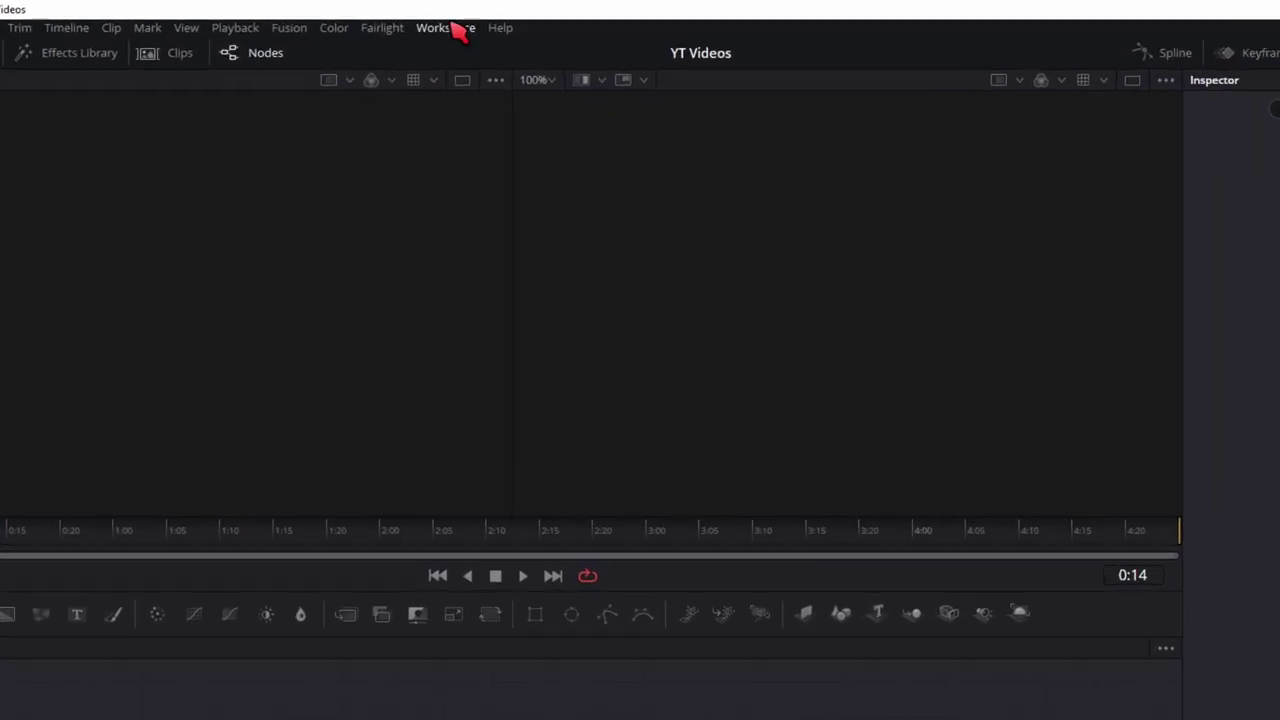
From Workspace > Scripts > Reactor, search 'audio' and install AudioWaveform and Suck Less Audio
{"action": "left_click", "coordinate": [455, 38]}
{"action": "mouse_move", "coordinate": [663, 249]}
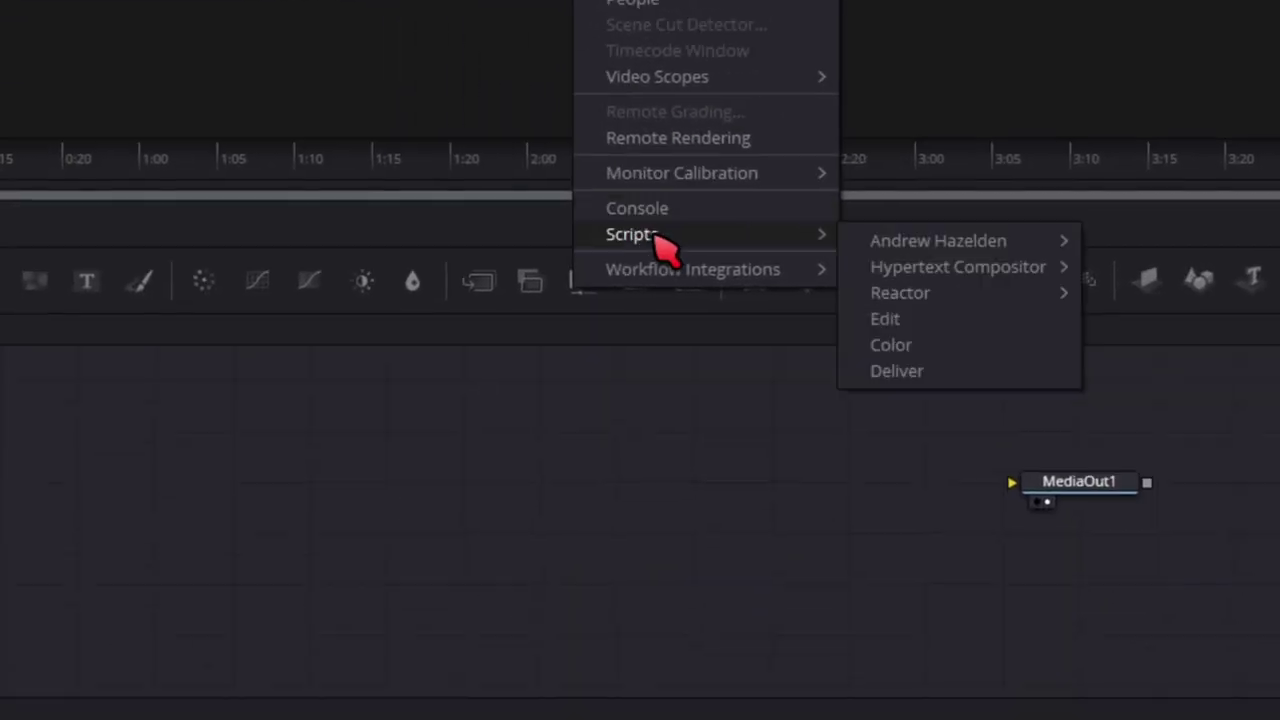
{"action": "mouse_move", "coordinate": [1010, 308]}
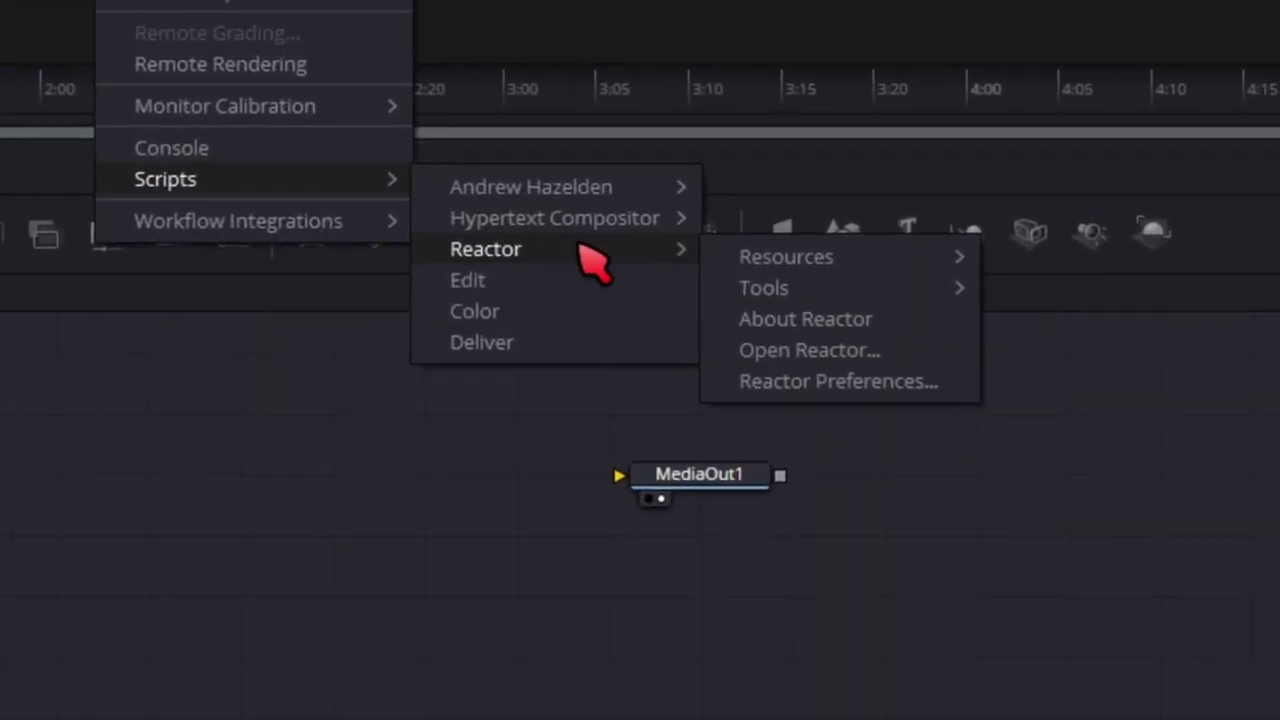
{"action": "mouse_move", "coordinate": [1258, 345]}
{"action": "left_click", "coordinate": [470, 308]}
{"action": "type", "text": "audio"}
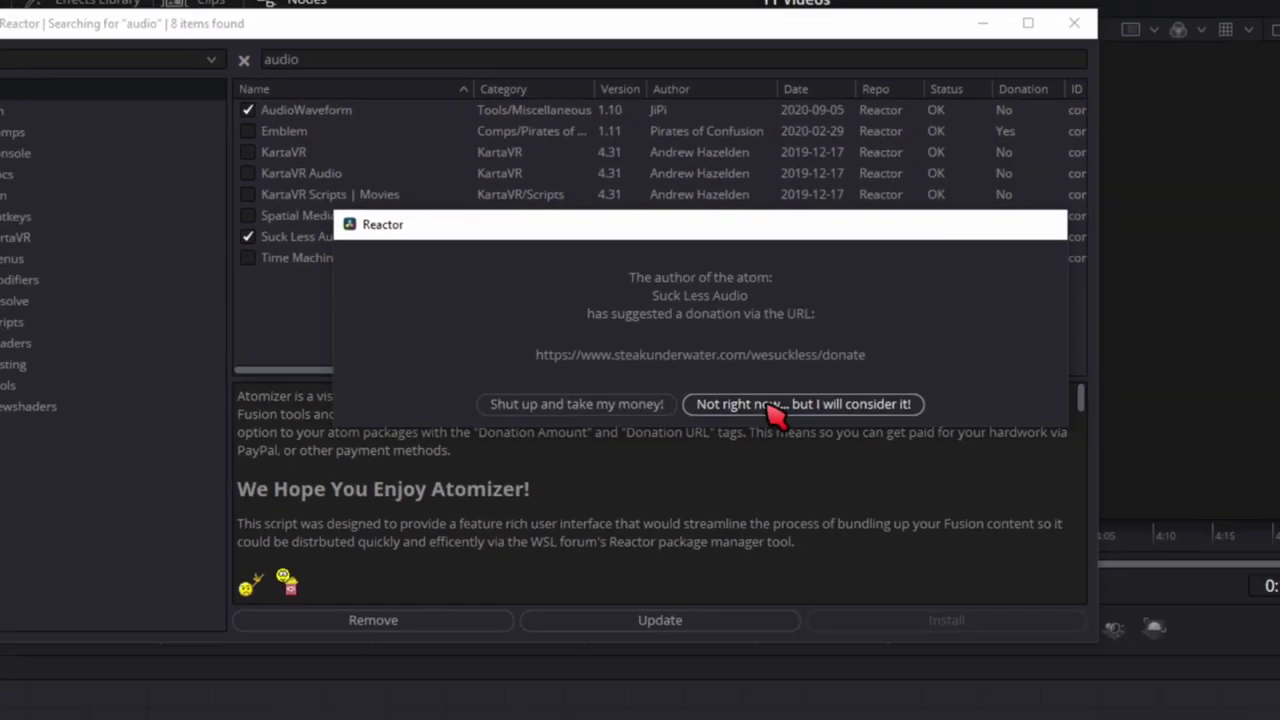
{"action": "left_click", "coordinate": [878, 483]}
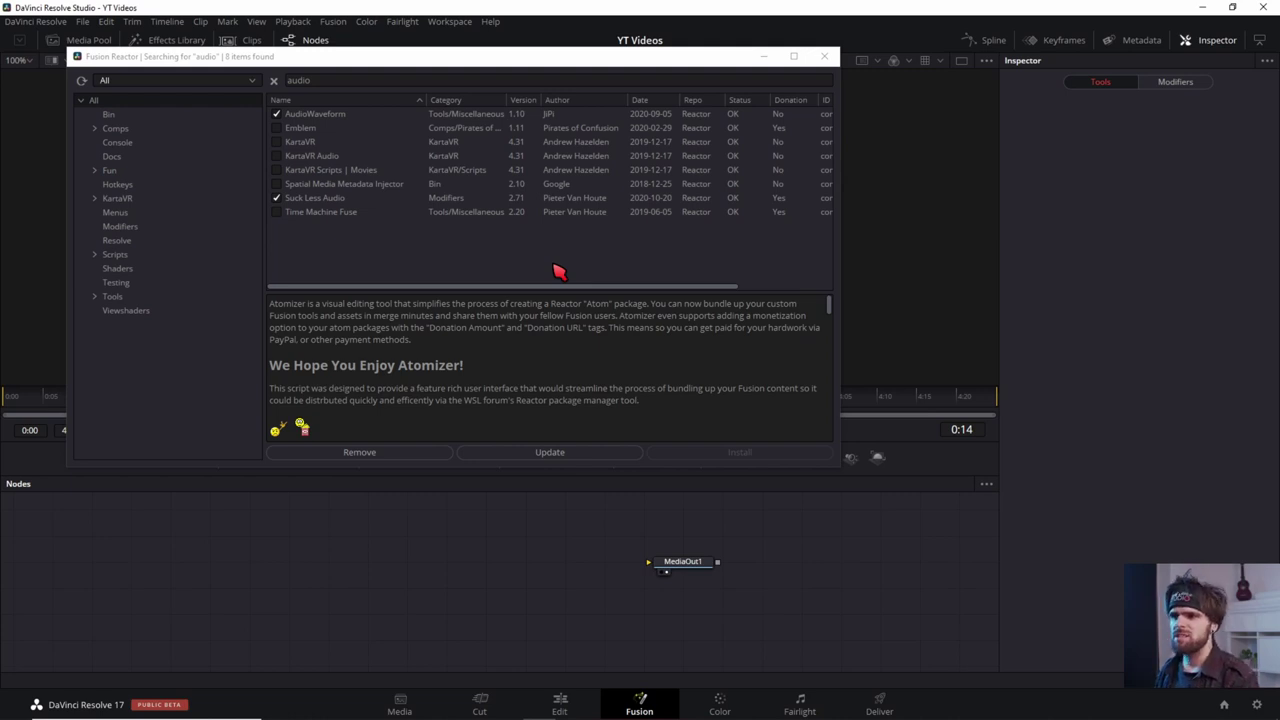
Close the Fusion Reactor package manager window
{"action": "left_click", "coordinate": [824, 56]}
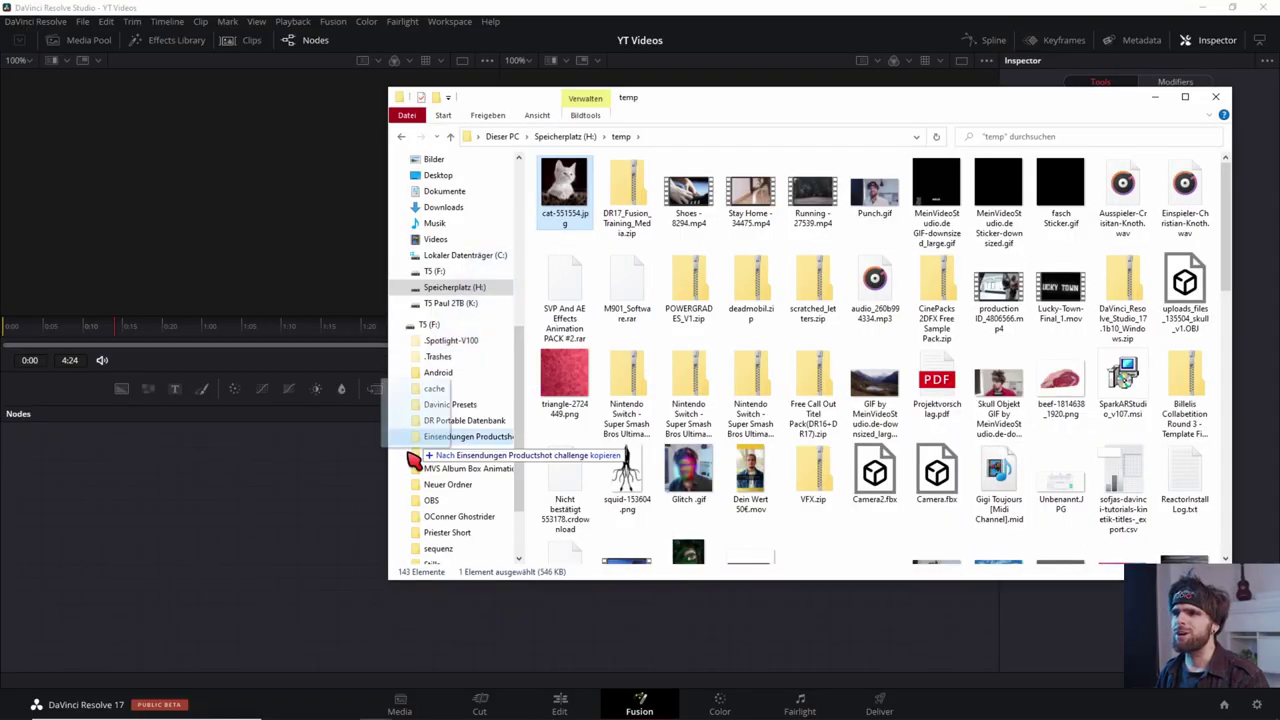
Import cat-551554.jpg as a MediaIn1 node and nudge it slightly upward in the graph
{"action": "left_click_drag", "start_coordinate": [587, 172], "coordinate": [300, 551]}
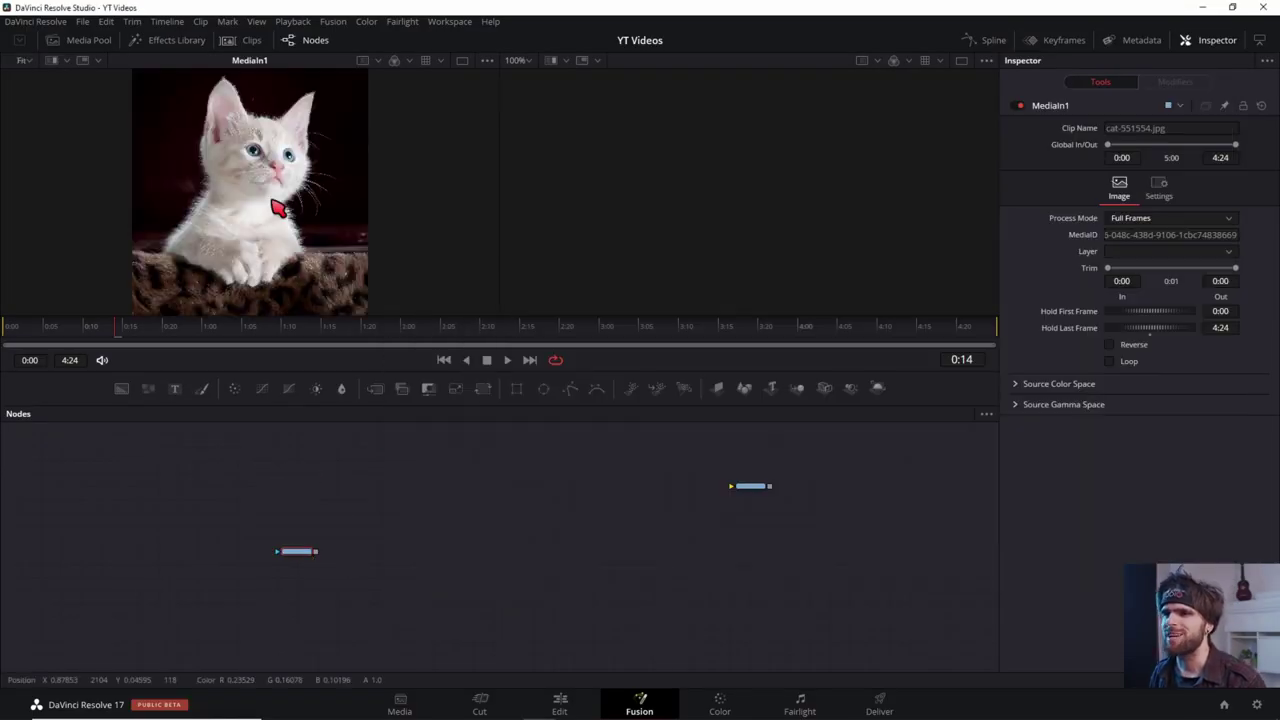
{"action": "scroll", "coordinate": [176, 174], "scroll_direction": "up", "scroll_amount": 2}
{"action": "scroll", "coordinate": [250, 215], "scroll_direction": "up", "scroll_amount": 2}
{"action": "scroll", "coordinate": [331, 251], "scroll_direction": "up", "scroll_amount": 2}
{"action": "scroll", "coordinate": [358, 248], "scroll_direction": "up", "scroll_amount": 1}
{"action": "scroll", "coordinate": [358, 248], "scroll_direction": "up", "scroll_amount": 1}
{"action": "scroll", "coordinate": [355, 244], "scroll_direction": "down", "scroll_amount": 1}
{"action": "scroll", "coordinate": [352, 240], "scroll_direction": "down", "scroll_amount": 3}
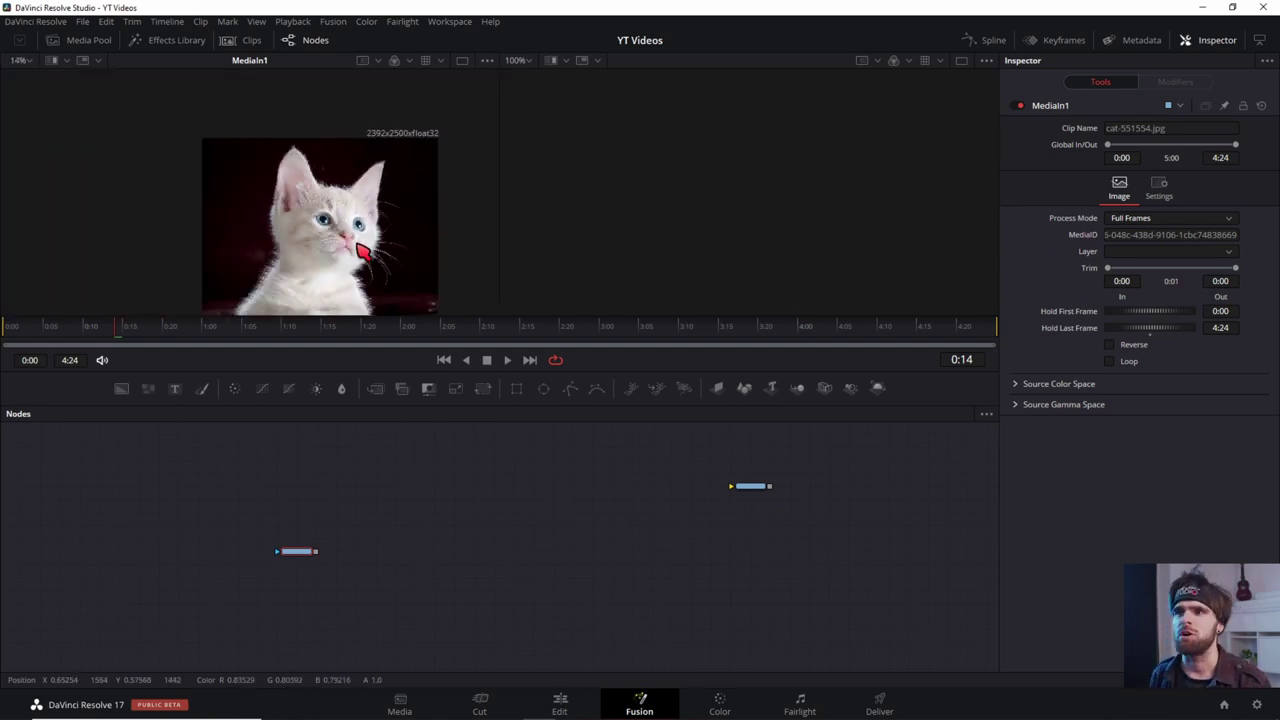
{"action": "scroll", "coordinate": [350, 236], "scroll_direction": "down", "scroll_amount": 1}
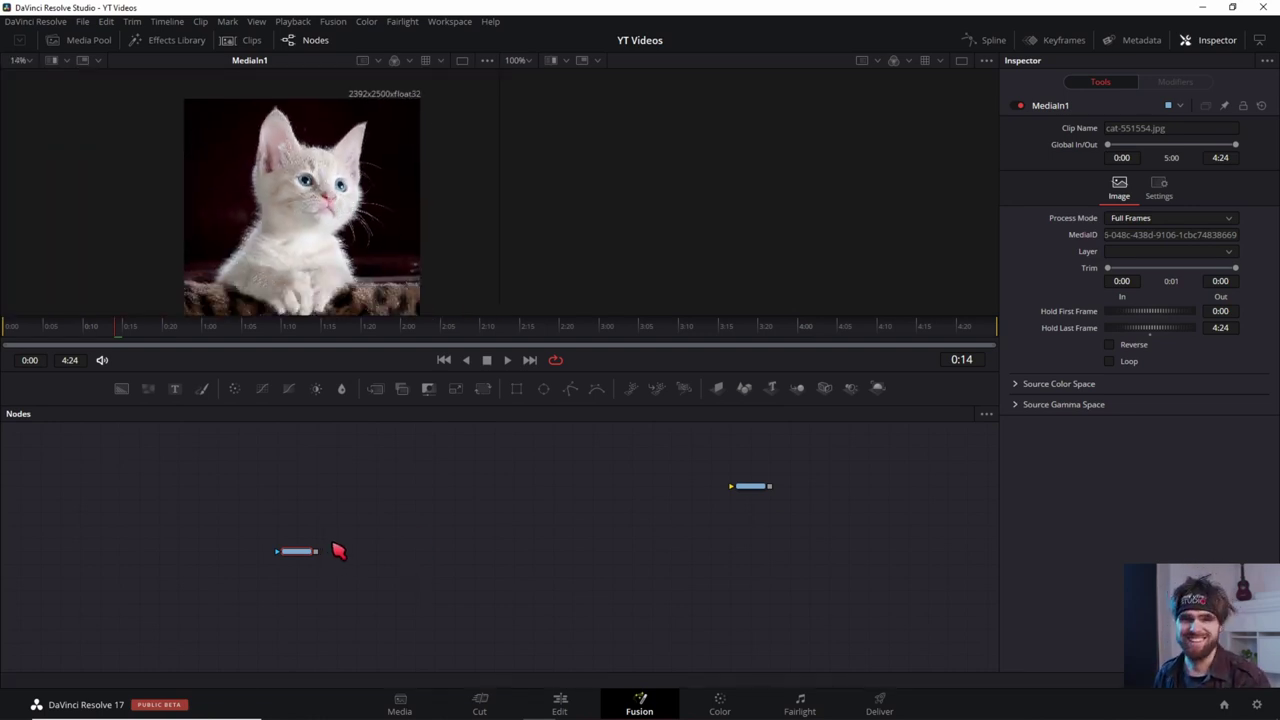
{"action": "left_click_drag", "start_coordinate": [300, 551], "coordinate": [302, 525]}
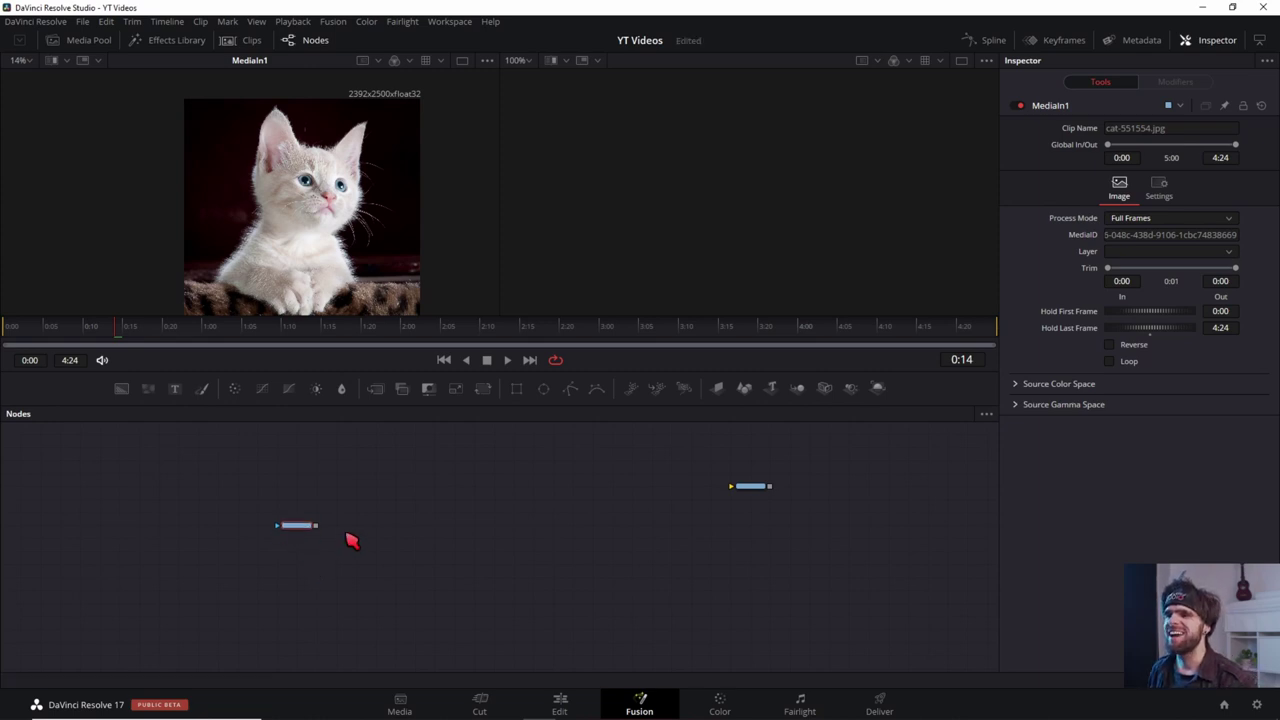
{"action": "left_click", "coordinate": [378, 393]}
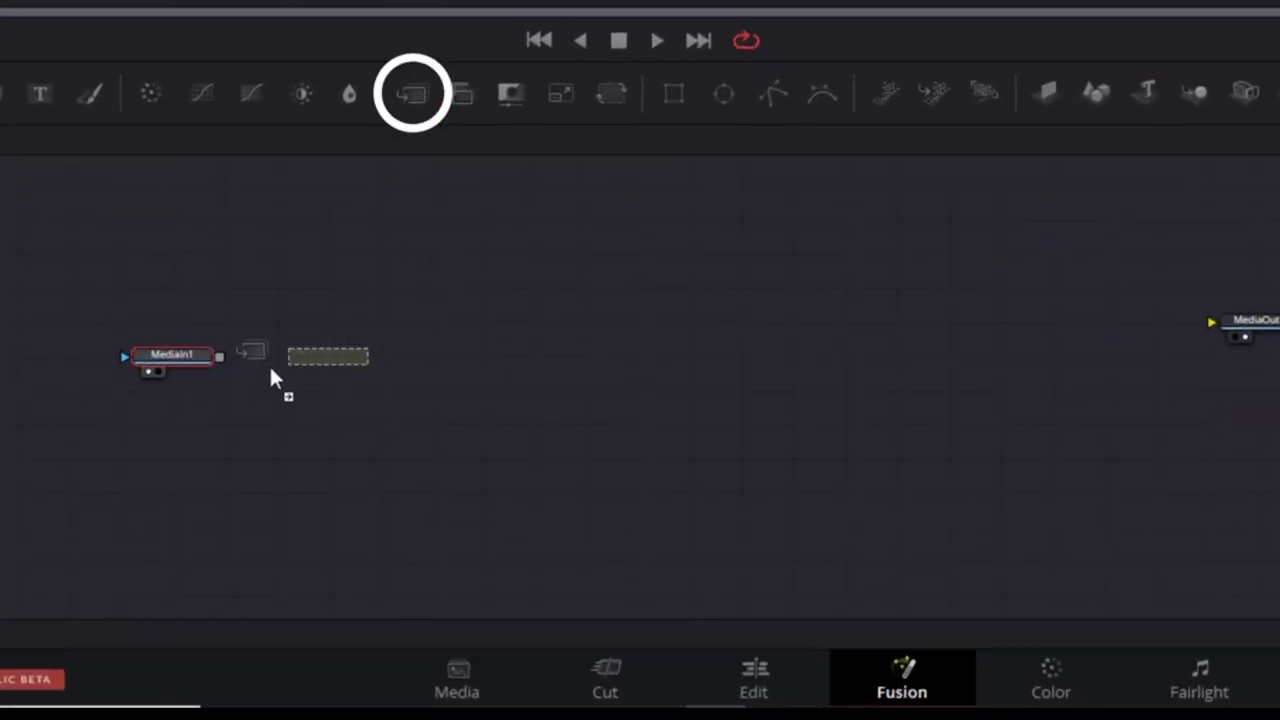
Add a Merge1 node fed by MediaIn1 and a Transform1 node above it
{"action": "left_click_drag", "start_coordinate": [219, 357], "coordinate": [302, 358]}
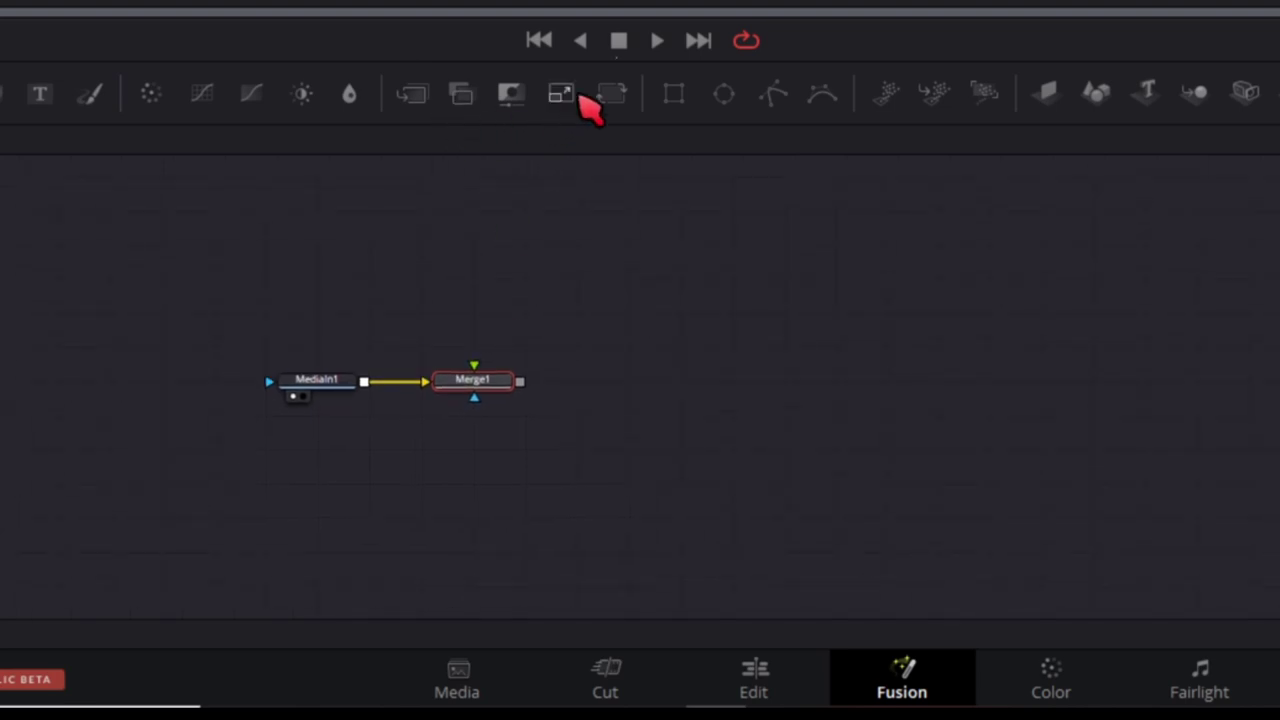
{"action": "left_click_drag", "start_coordinate": [580, 97], "coordinate": [586, 121]}
{"action": "left_click_drag", "start_coordinate": [485, 278], "coordinate": [485, 278]}
{"action": "left_click_drag", "start_coordinate": [343, 329], "coordinate": [446, 329]}
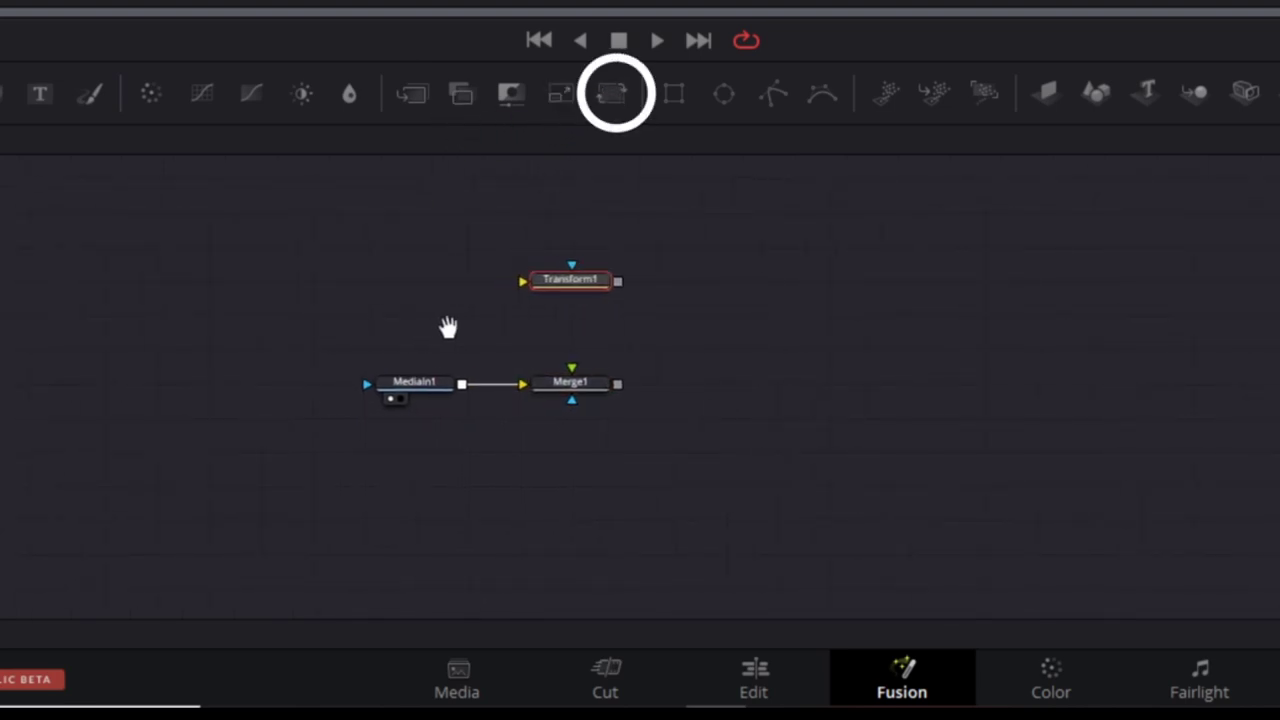
Duplicate MediaIn1 as MediaIn1_1 and connect it into Transform1
{"action": "left_click", "coordinate": [429, 385]}
{"action": "scroll", "coordinate": [455, 390], "scroll_direction": "up", "scroll_amount": 2}
{"action": "left_click_drag", "start_coordinate": [543, 314], "coordinate": [437, 392]}
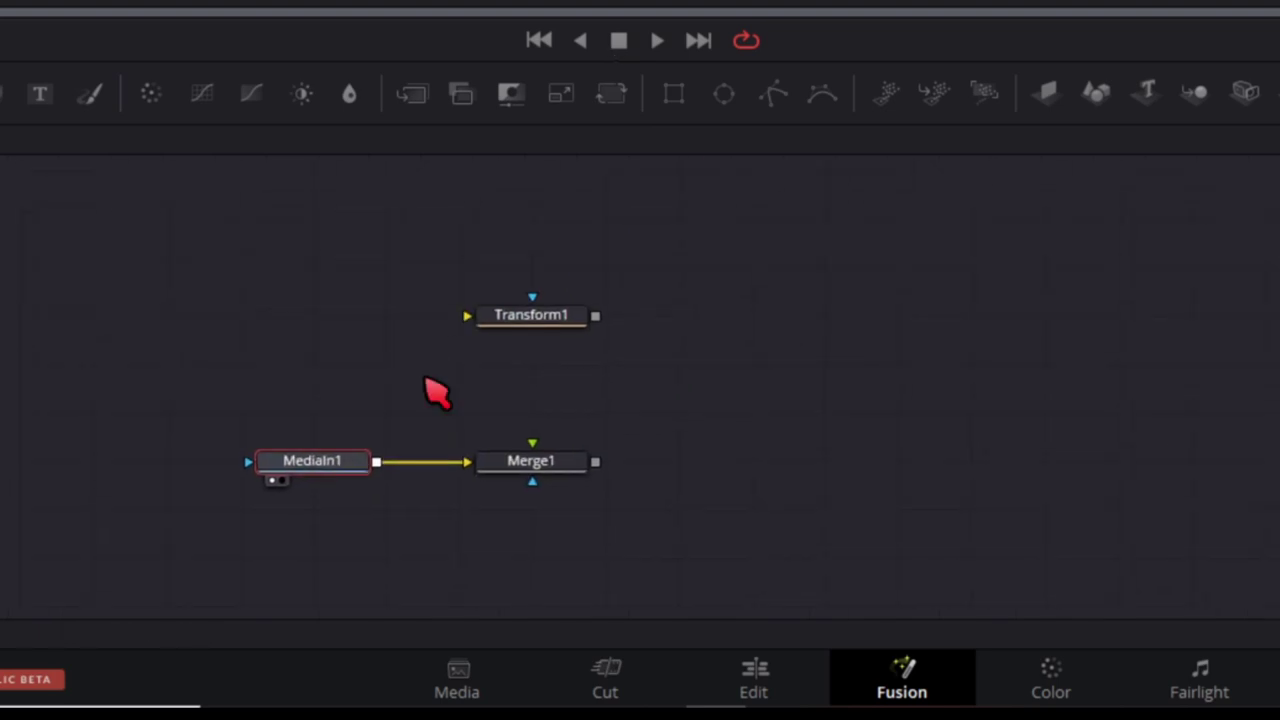
{"action": "key", "text": "ctrl+c"}
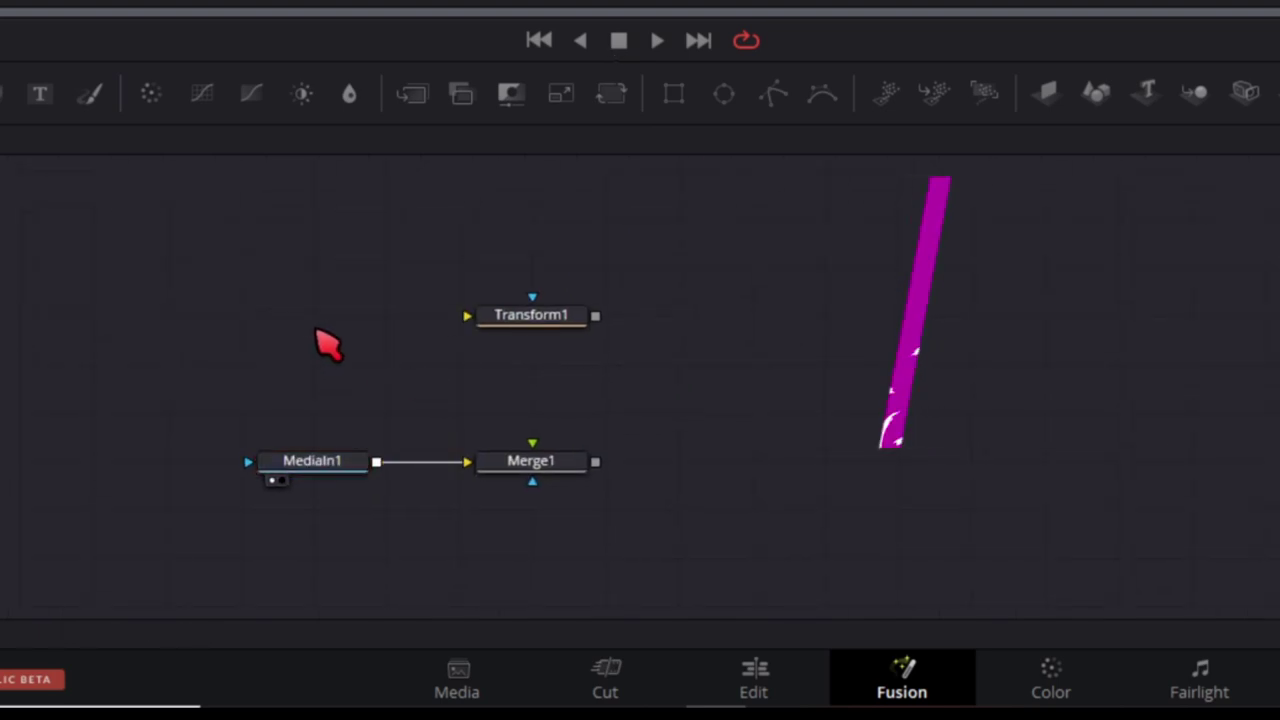
{"action": "key", "text": "ctrl+v"}
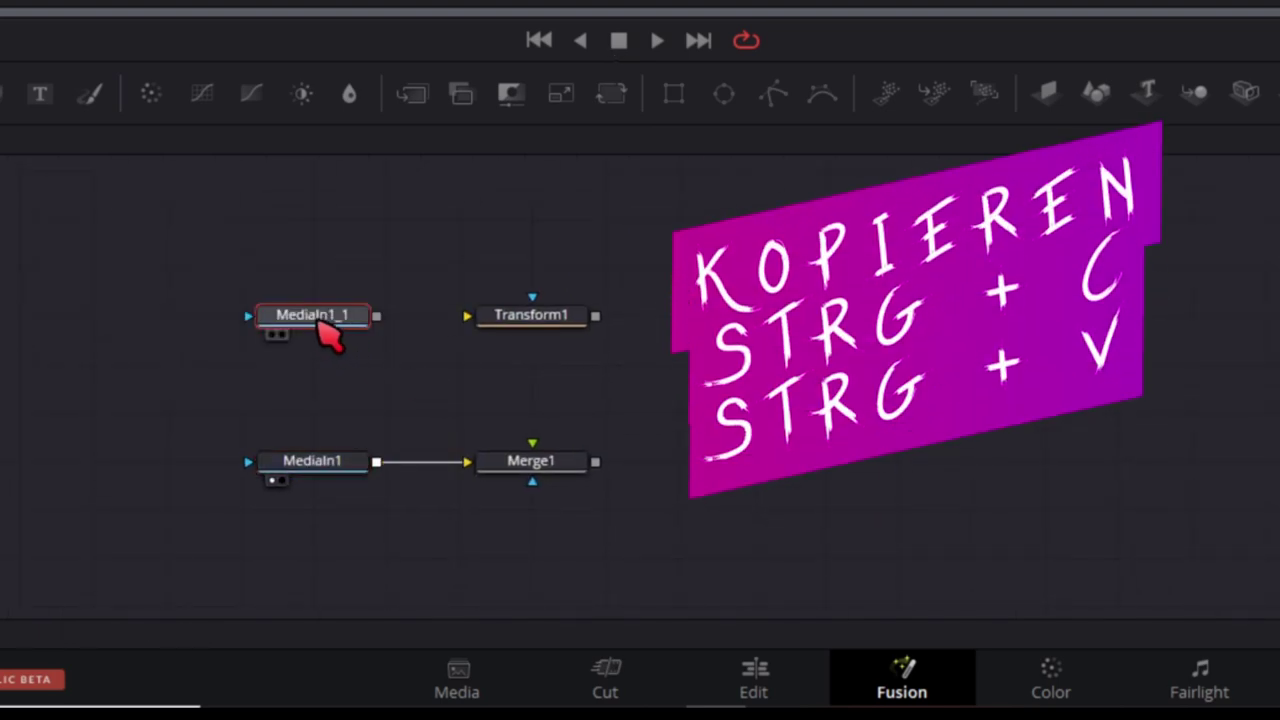
{"action": "left_click_drag", "start_coordinate": [376, 316], "coordinate": [528, 338]}
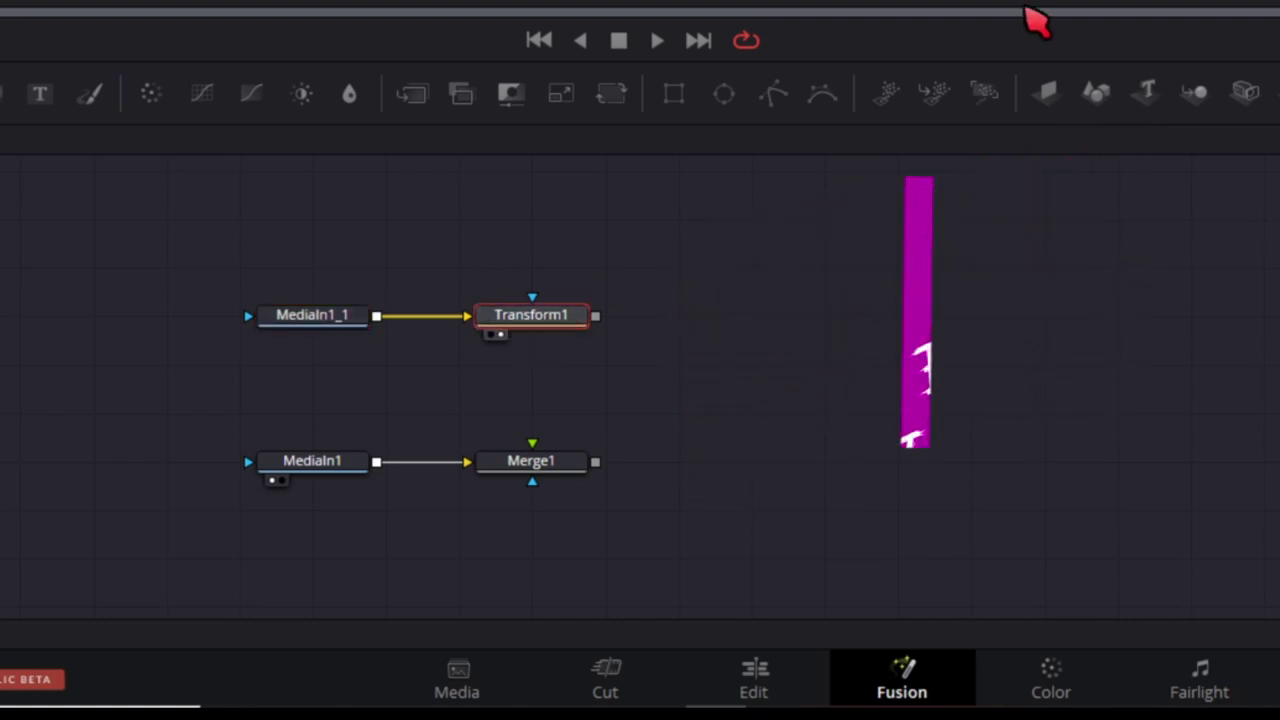
Add a Polygon1 mask node and zoom the viewer onto the kitten's mouth
{"action": "left_click", "coordinate": [778, 100]}
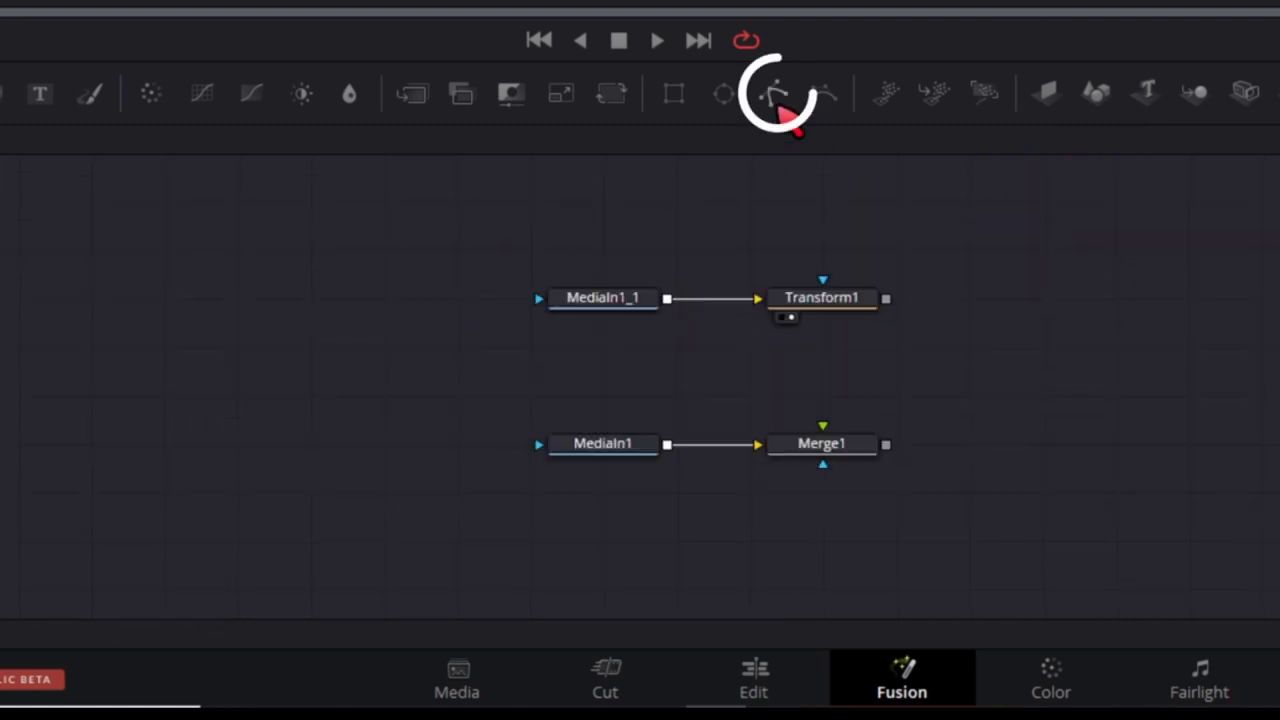
{"action": "left_click_drag", "start_coordinate": [778, 100], "coordinate": [410, 398]}
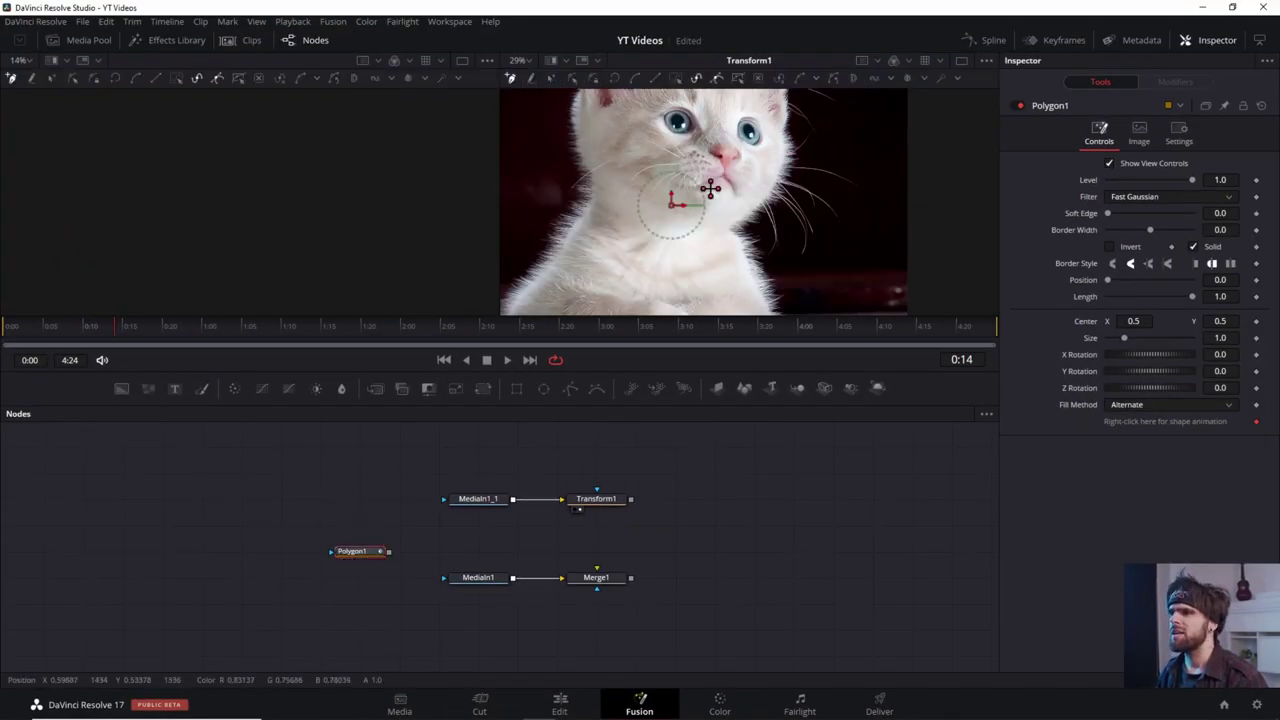
{"action": "scroll", "coordinate": [730, 192], "scroll_direction": "up", "scroll_amount": 2}
{"action": "left_click_drag", "start_coordinate": [732, 192], "coordinate": [740, 220]}
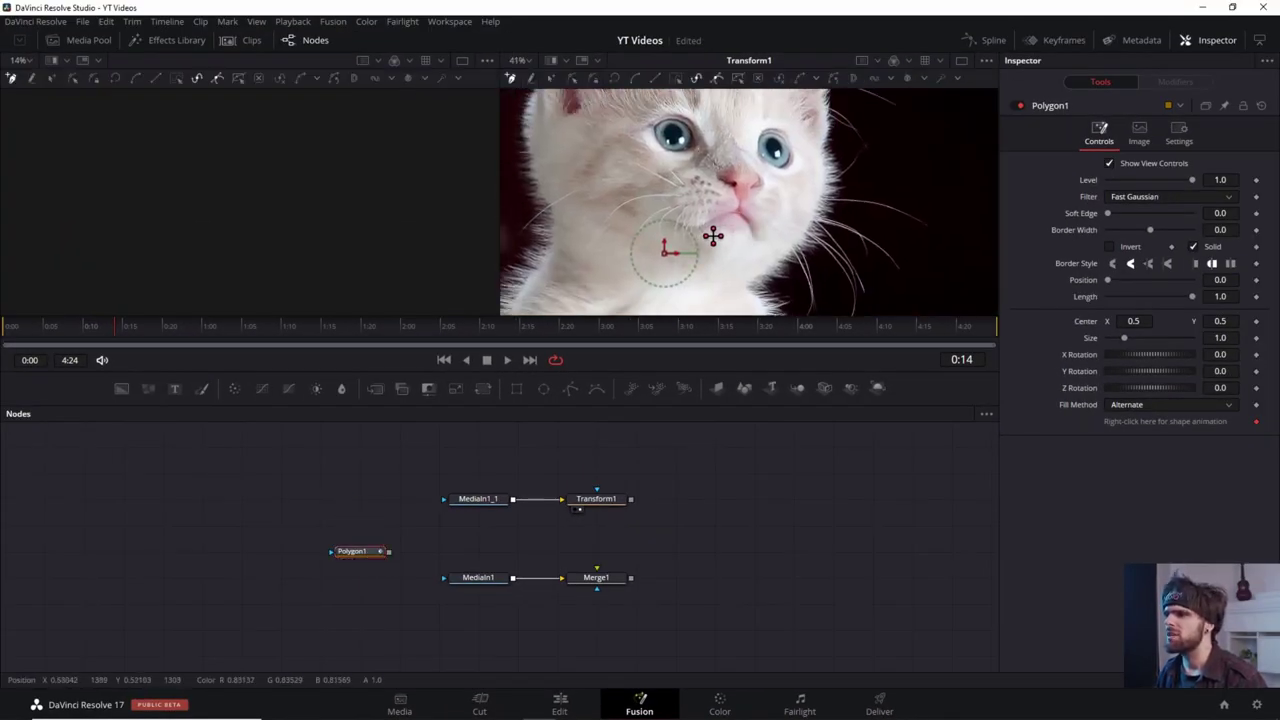
{"action": "scroll", "coordinate": [734, 246], "scroll_direction": "up", "scroll_amount": 2}
Trace points around the kitten's lower jaw and close the polygon with Shift+C
{"action": "left_click_drag", "start_coordinate": [668, 228], "coordinate": [802, 228]}
{"action": "left_click_drag", "start_coordinate": [746, 195], "coordinate": [760, 199]}
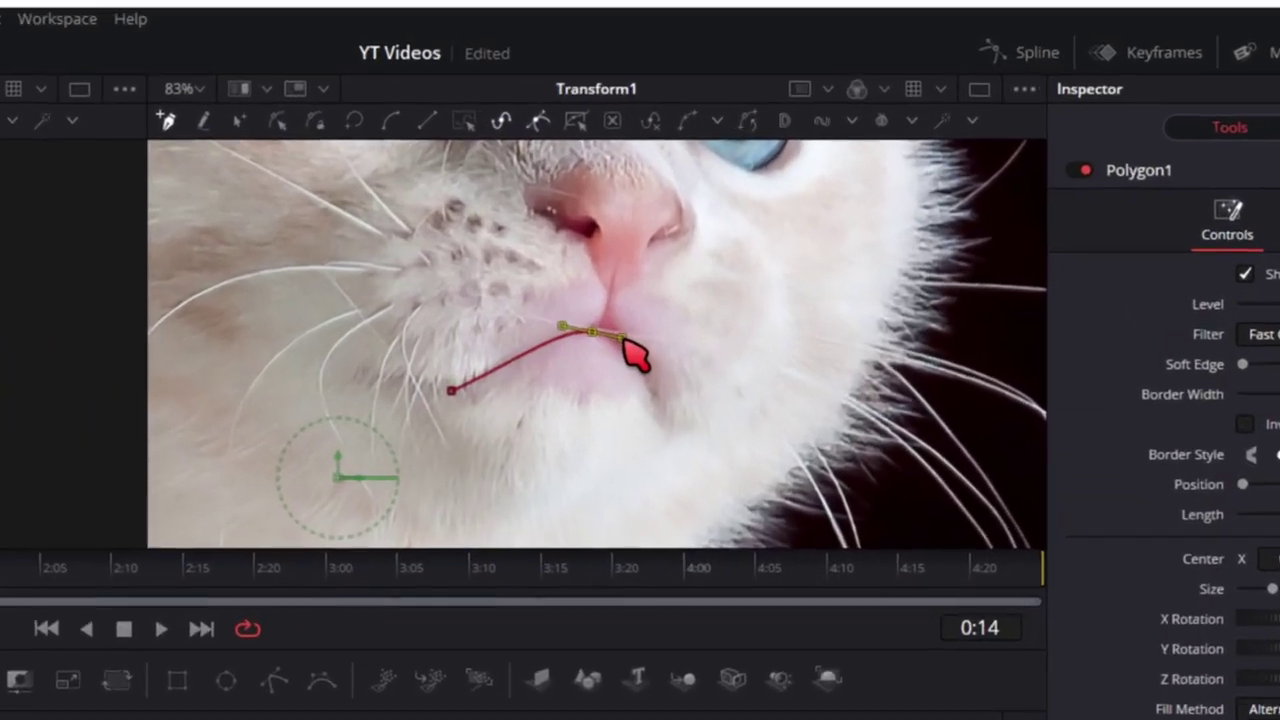
{"action": "mouse_move", "coordinate": [660, 435]}
{"action": "left_mouse_down"}
{"action": "mouse_move", "coordinate": [676, 456]}
{"action": "mouse_move", "coordinate": [640, 430]}
{"action": "left_mouse_up"}
{"action": "scroll", "coordinate": [660, 440], "scroll_direction": "down", "scroll_amount": 2}
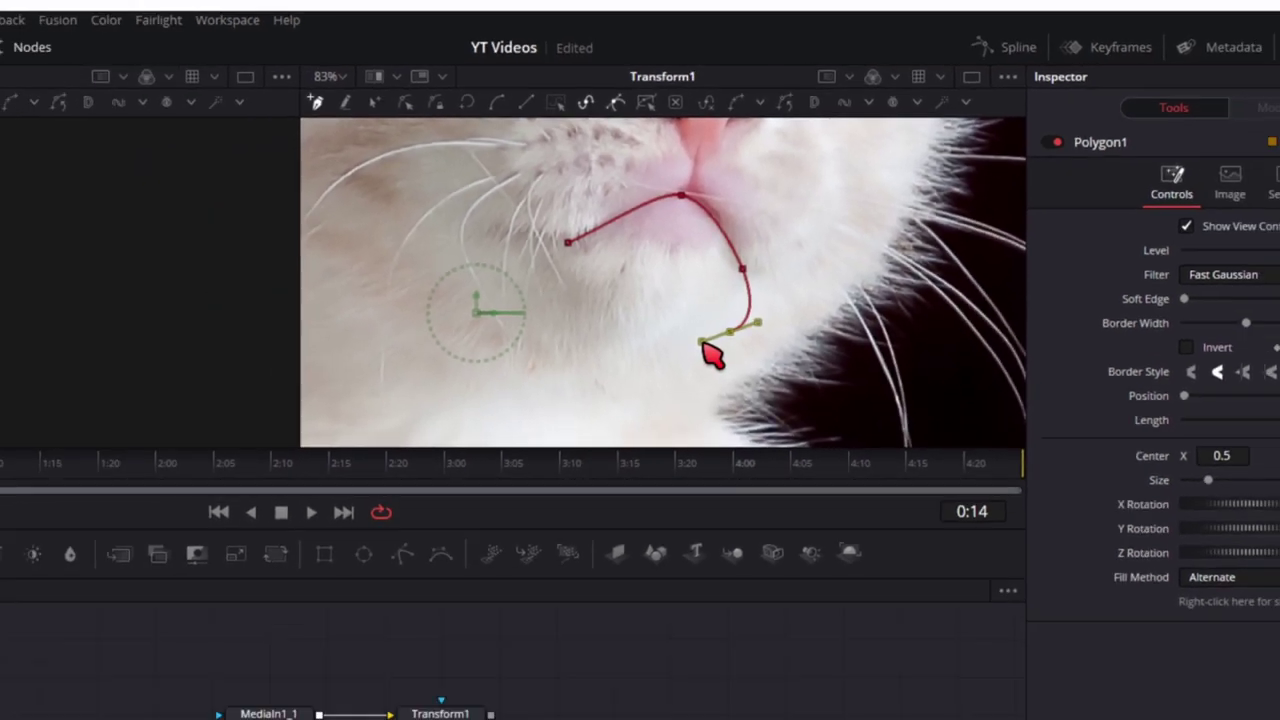
{"action": "key", "text": "shift+c"}
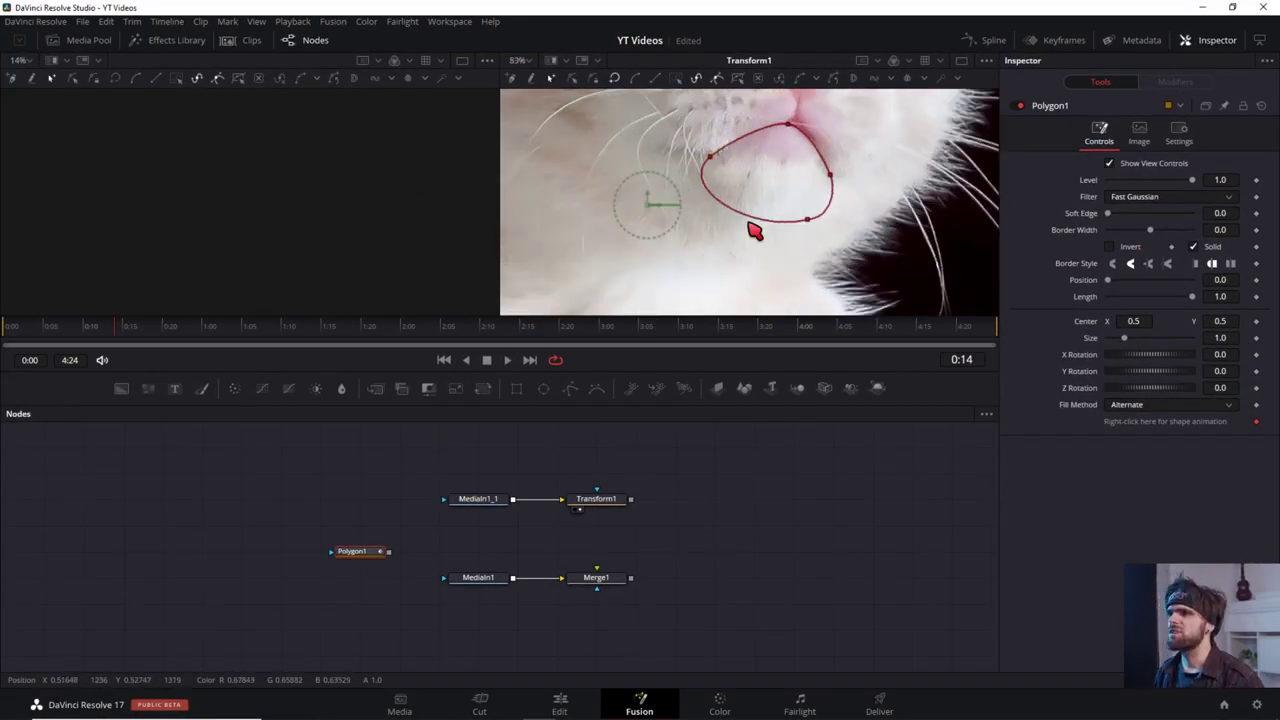
Connect Polygon1 to the mask inputs of both MediaIn1_1 and MediaIn1
{"action": "mouse_move", "coordinate": [365, 553]}
{"action": "left_mouse_down"}
{"action": "mouse_move", "coordinate": [330, 500]}
{"action": "mouse_move", "coordinate": [393, 503]}
{"action": "left_mouse_up"}
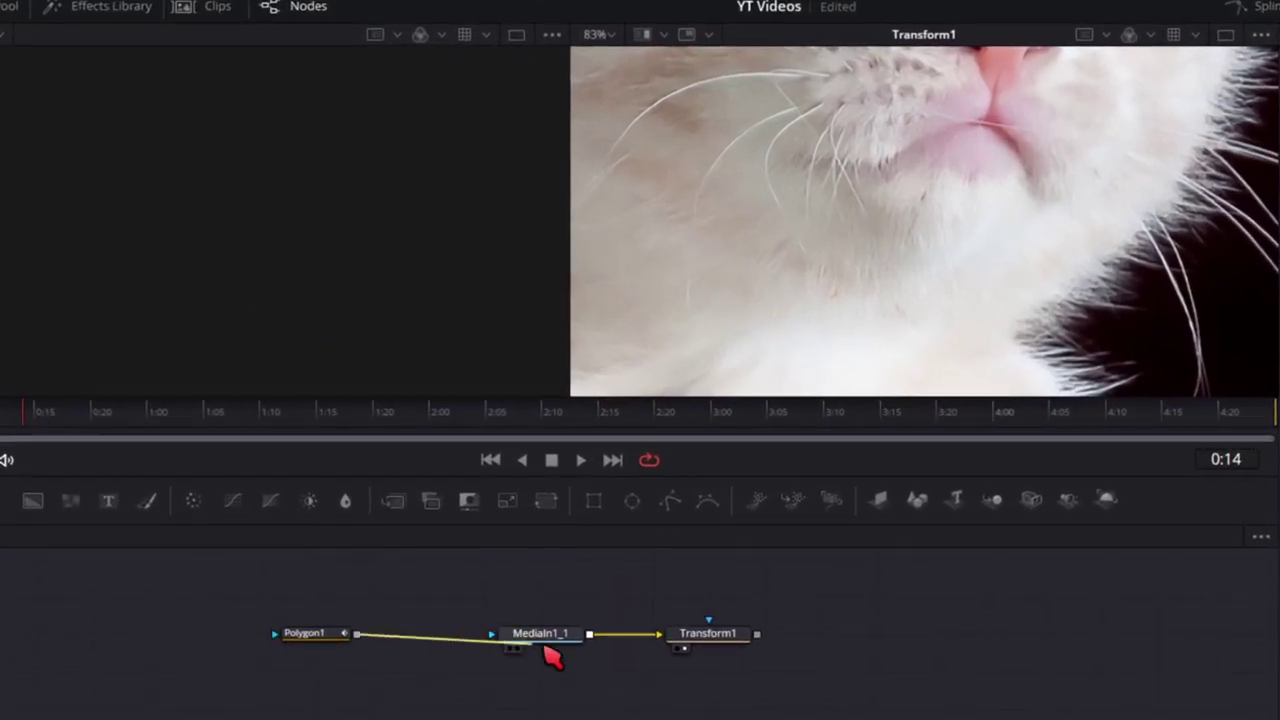
{"action": "left_click_drag", "start_coordinate": [466, 634], "coordinate": [525, 645]}
{"action": "scroll", "coordinate": [1030, 277], "scroll_direction": "down", "scroll_amount": 4}
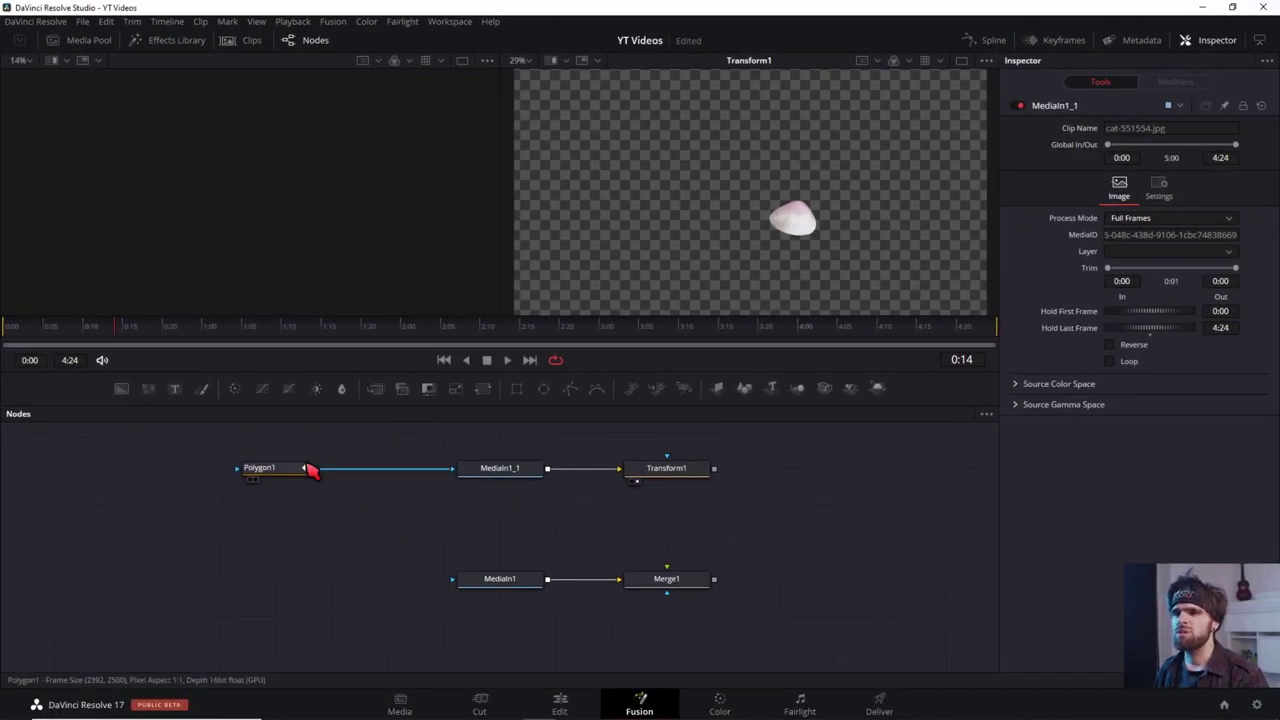
{"action": "left_click_drag", "start_coordinate": [316, 468], "coordinate": [468, 588]}
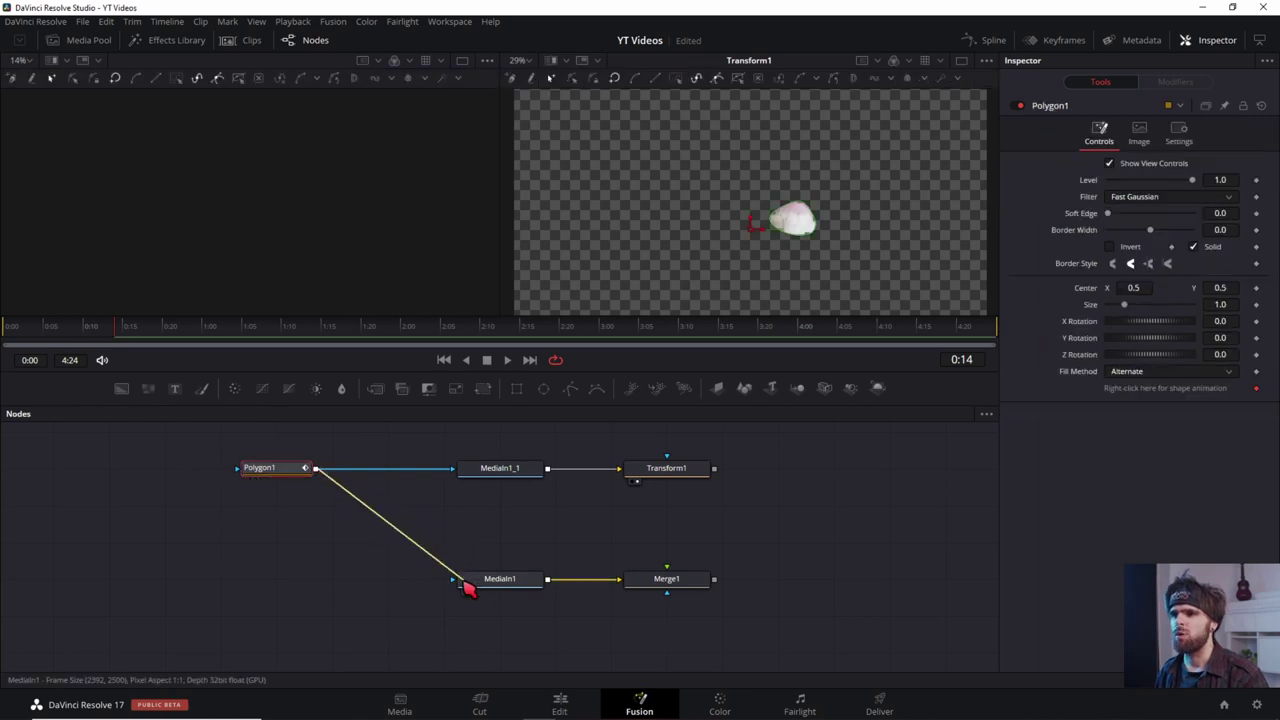
{"action": "left_click", "coordinate": [504, 584]}
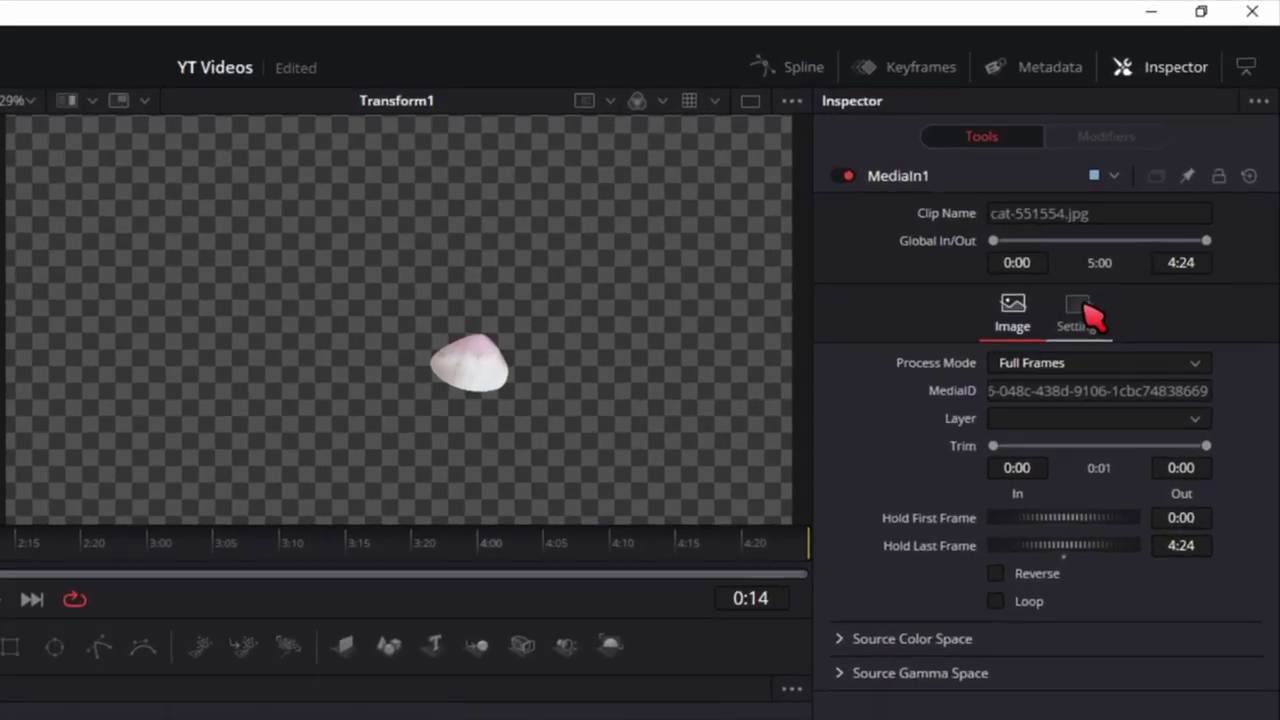
Connect Transform1's output to Merge1's green foreground input
{"action": "left_click", "coordinate": [1159, 190]}
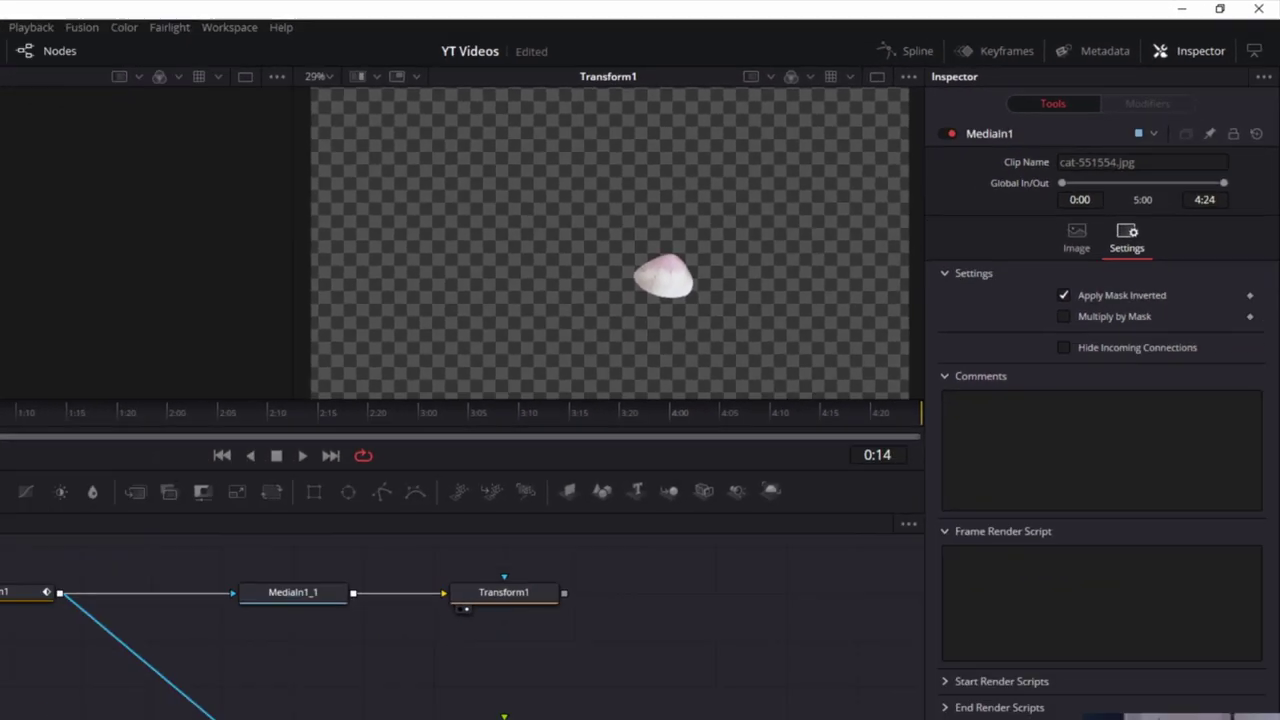
{"action": "left_click", "coordinate": [670, 580]}
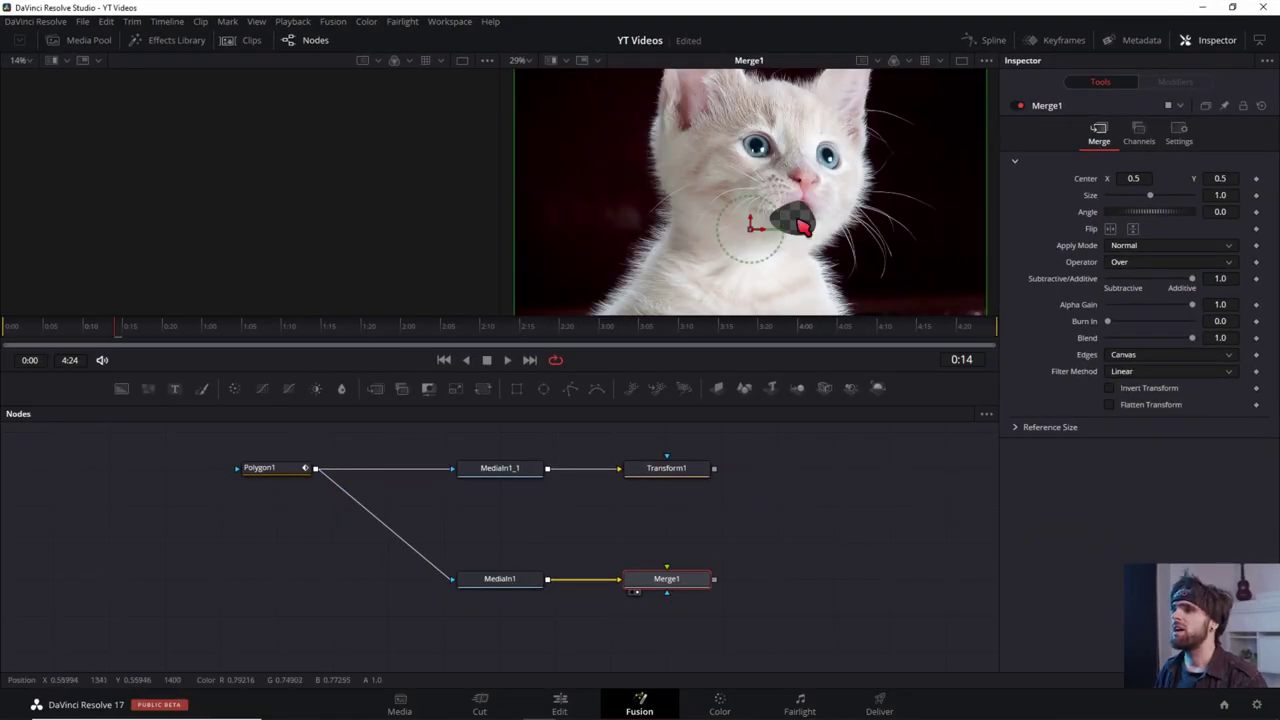
{"action": "scroll", "coordinate": [830, 270], "scroll_direction": "up", "scroll_amount": 2}
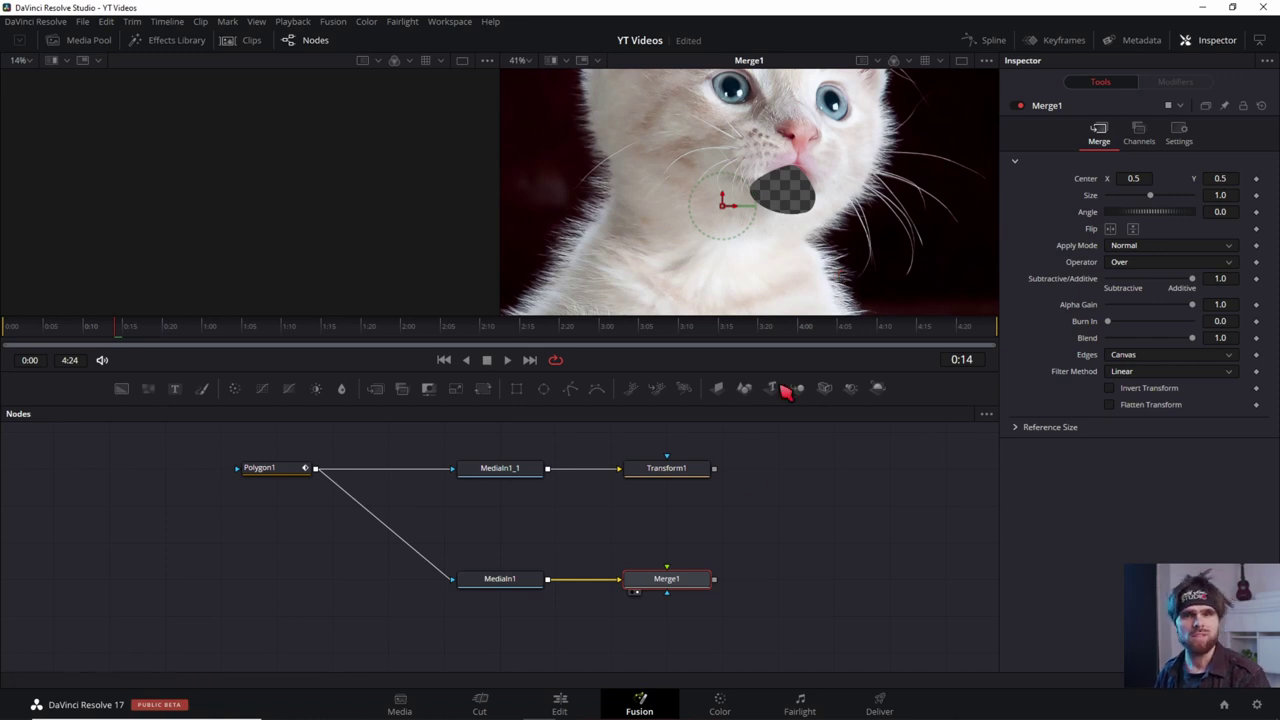
{"action": "scroll", "coordinate": [757, 503], "scroll_direction": "down", "scroll_amount": 2}
{"action": "scroll", "coordinate": [702, 492], "scroll_direction": "right", "scroll_amount": 2}
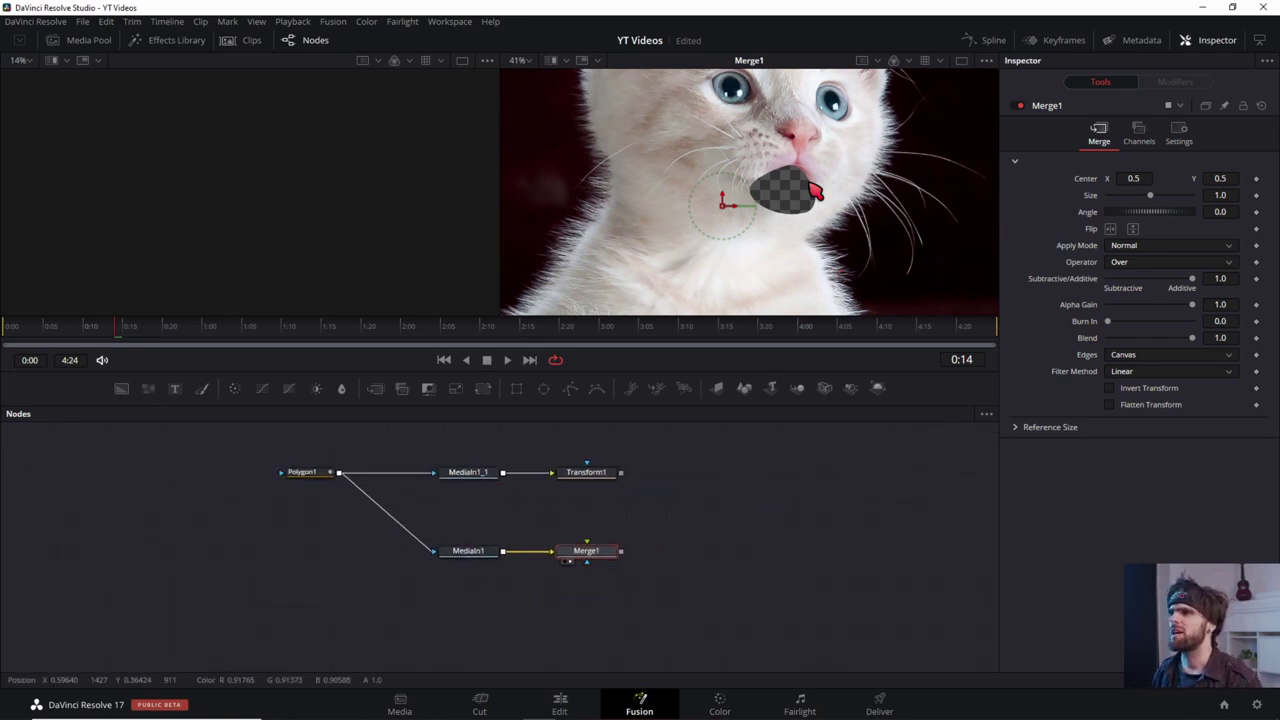
{"action": "left_click_drag", "start_coordinate": [756, 500], "coordinate": [754, 498]}
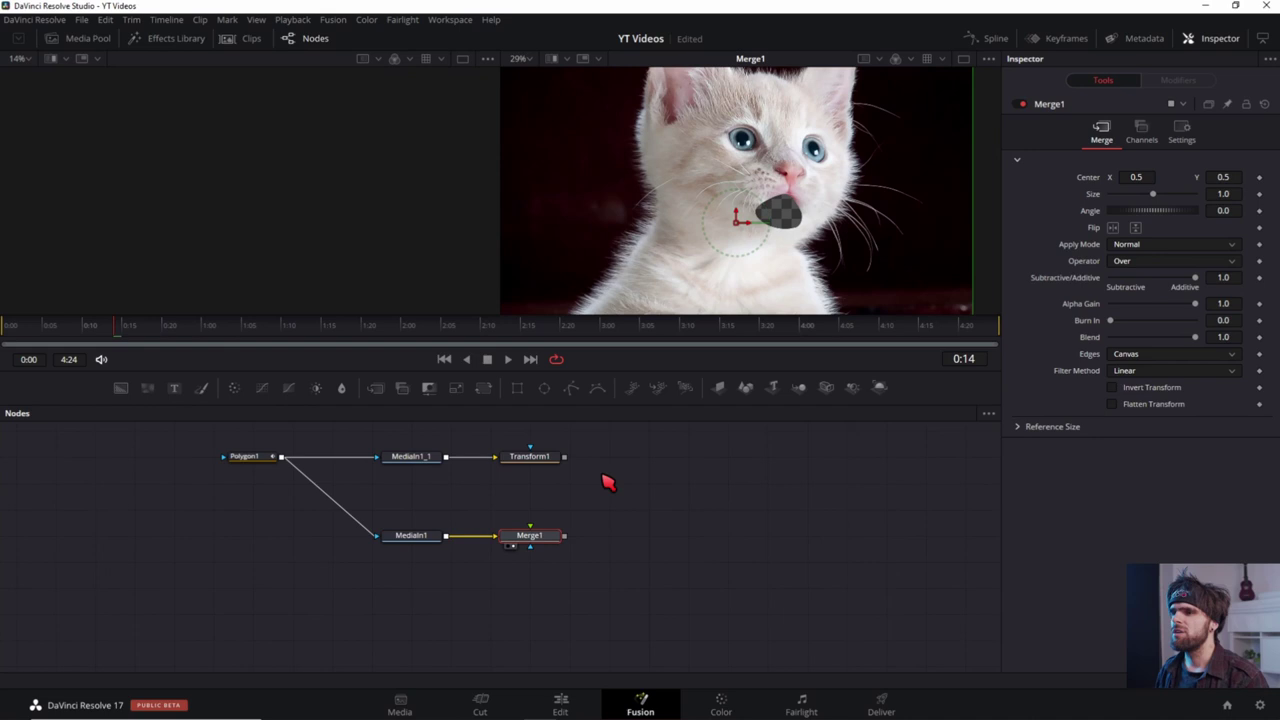
{"action": "left_click_drag", "start_coordinate": [619, 471], "coordinate": [616, 483]}
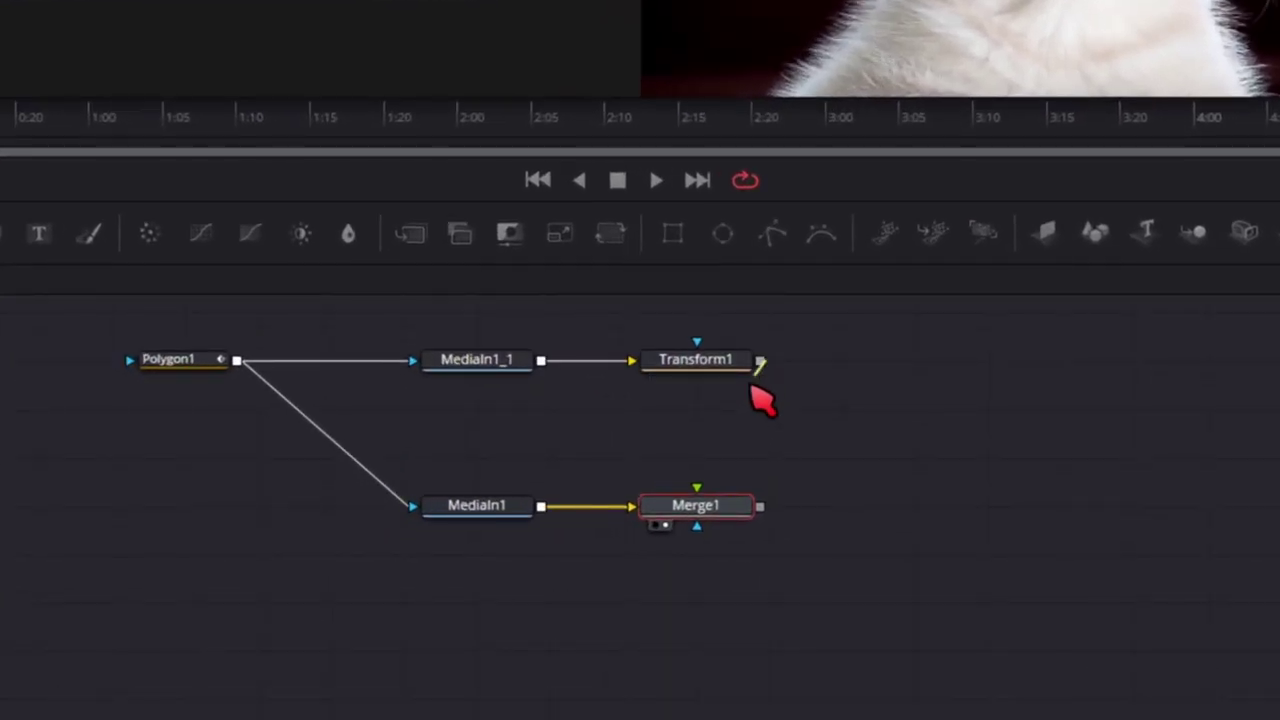
{"action": "left_click_drag", "start_coordinate": [752, 388], "coordinate": [697, 497]}
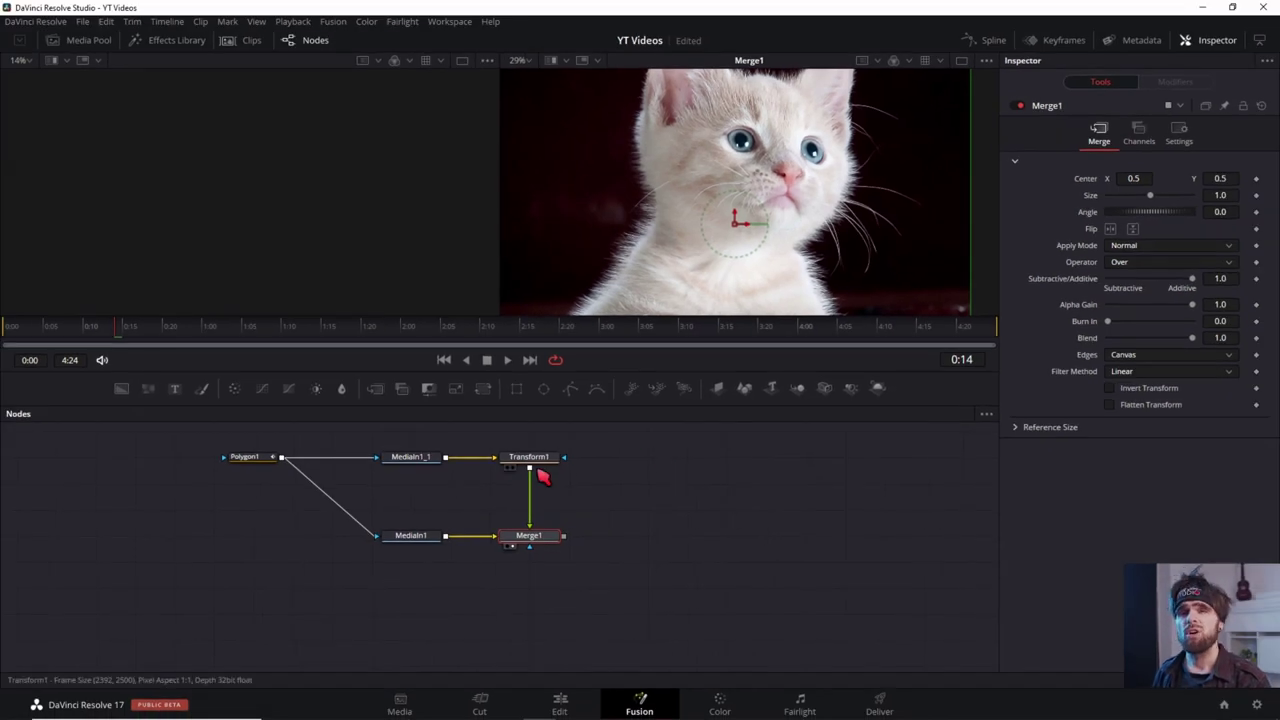
Drag Transform1's Center Y down to about 0.496 to seat the jaw piece
{"action": "left_click", "coordinate": [528, 460]}
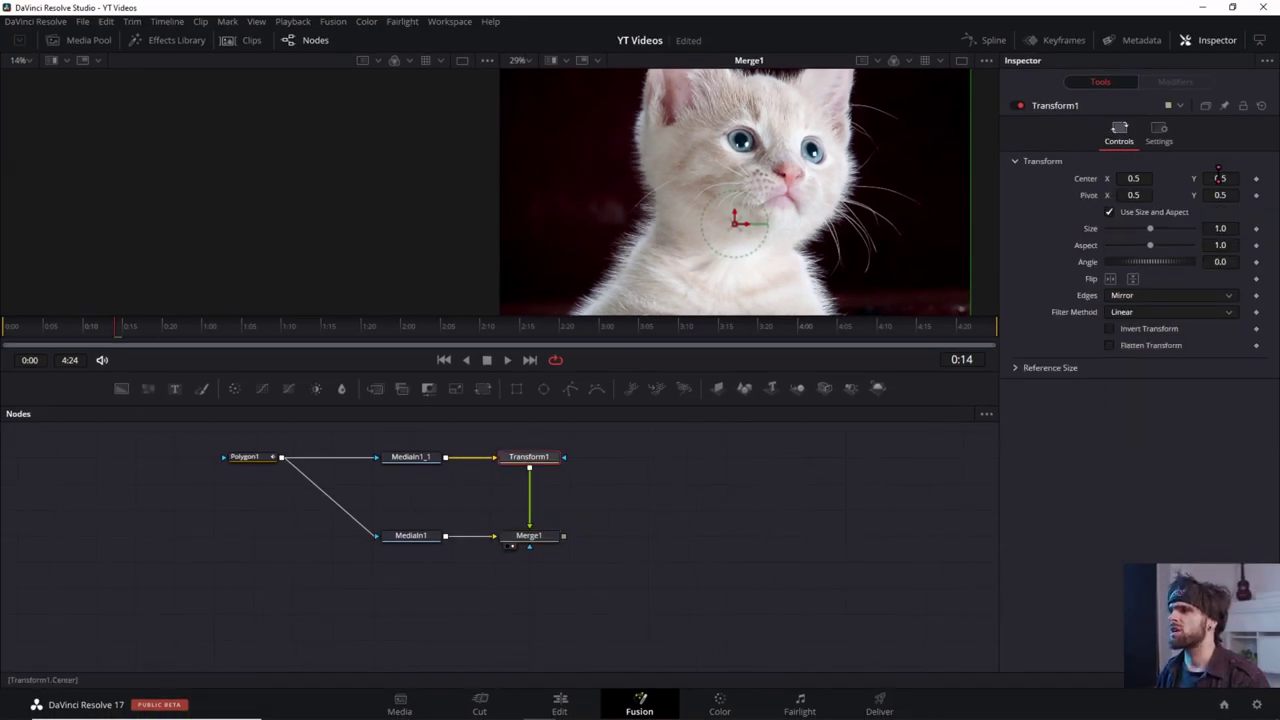
{"action": "left_click_drag", "start_coordinate": [1218, 178], "coordinate": [1205, 178]}
{"action": "mouse_move", "coordinate": [1175, 315]}
{"action": "left_mouse_down"}
{"action": "mouse_move", "coordinate": [1160, 315]}
{"action": "mouse_move", "coordinate": [1195, 315]}
{"action": "left_mouse_up"}
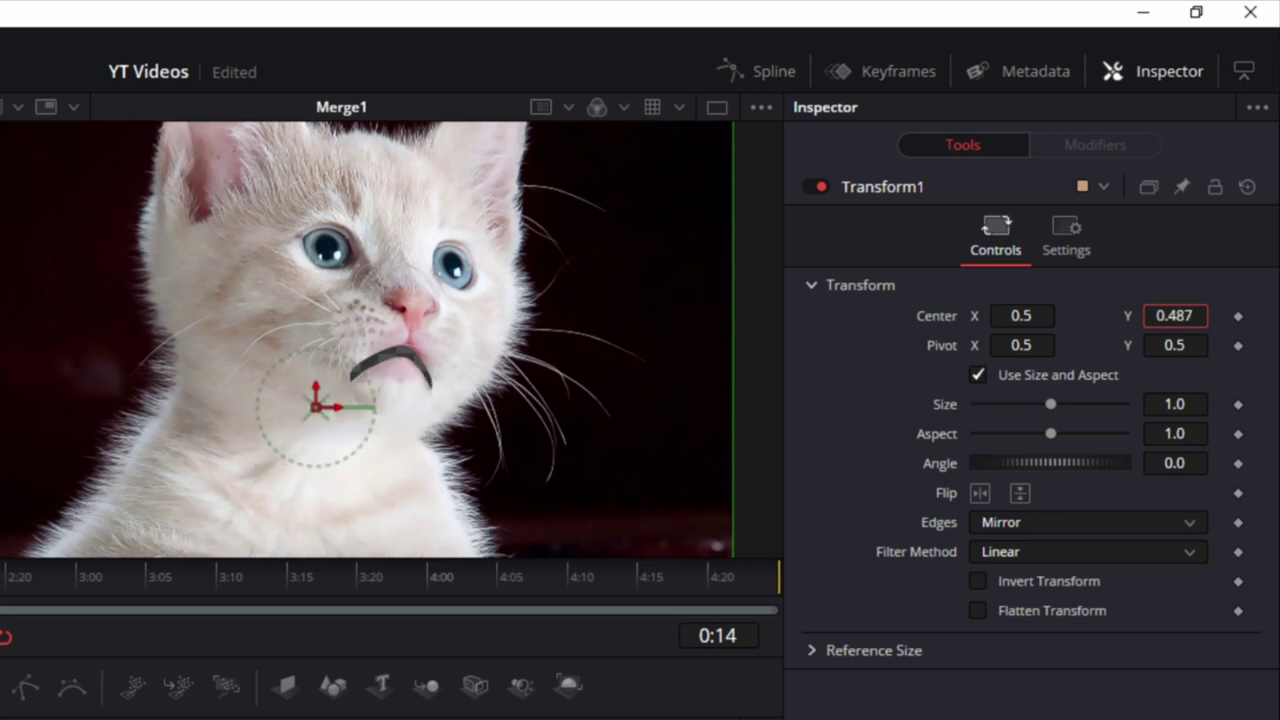
Use Edit Controls to create a SliderControl named 'y' on Transform1's Controls page
{"action": "right_click", "coordinate": [972, 196]}
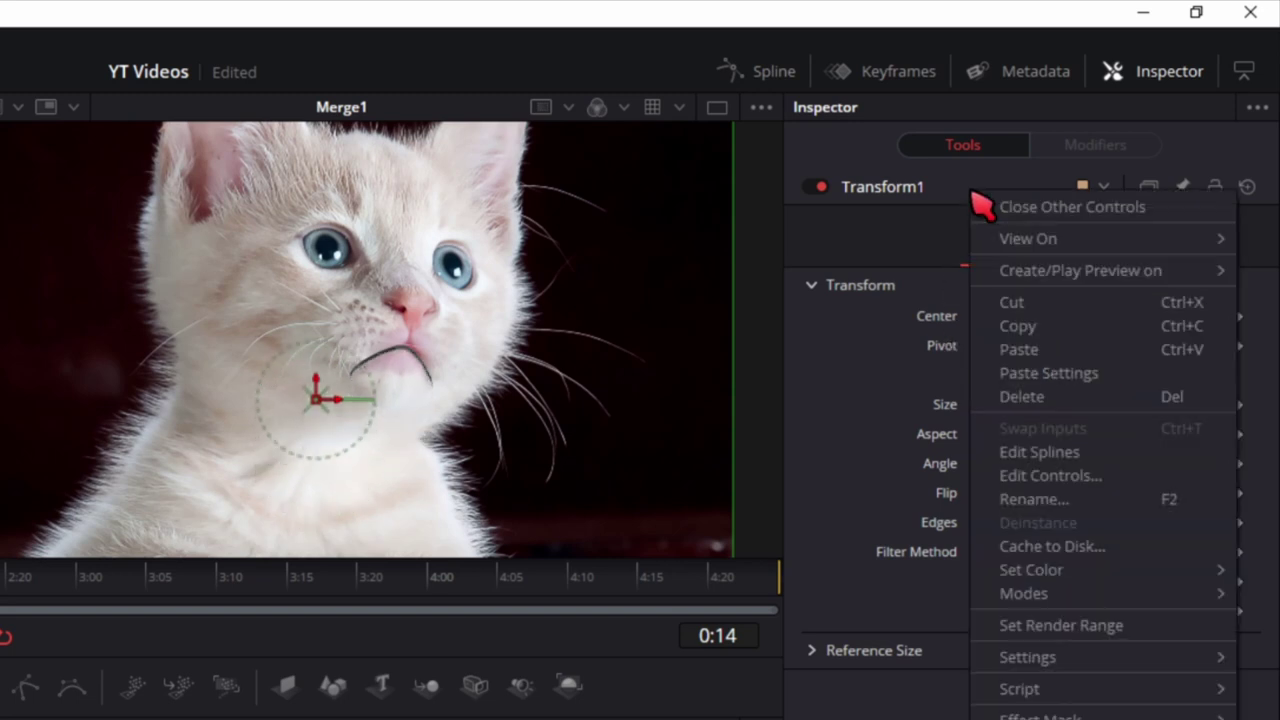
{"action": "left_click", "coordinate": [1050, 477]}
{"action": "type", "text": "y"}
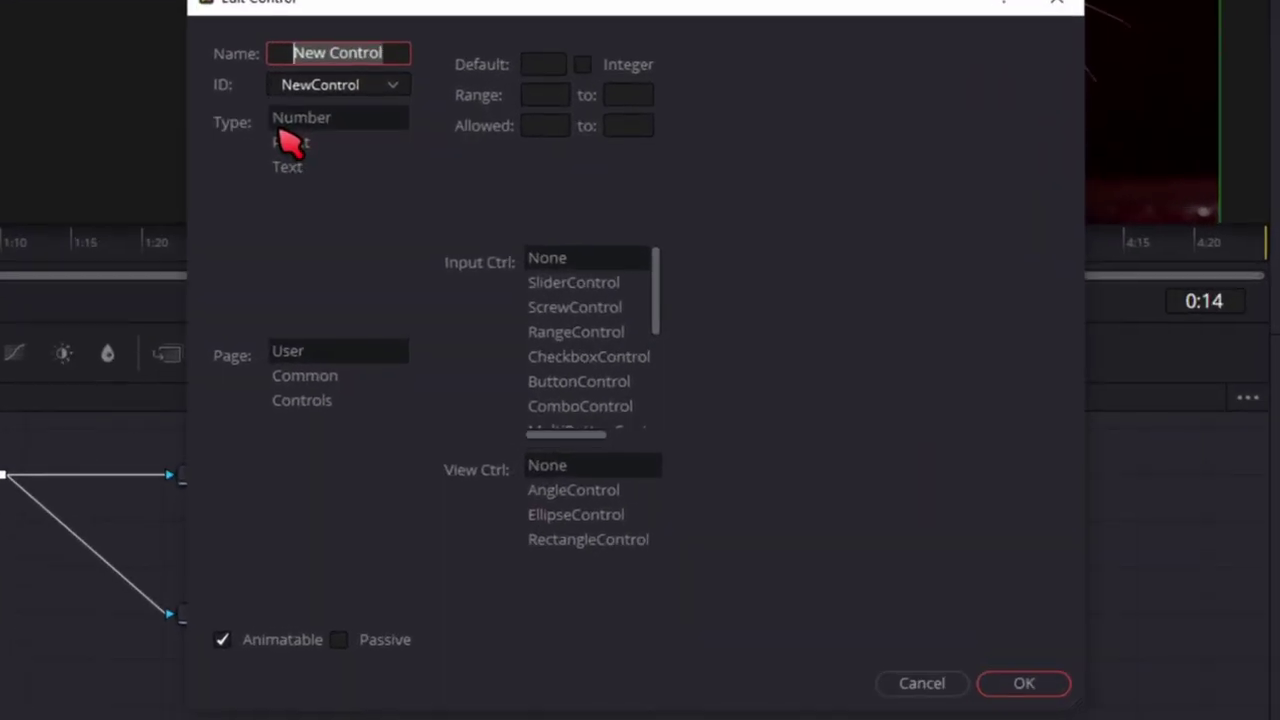
{"action": "left_click", "coordinate": [310, 404]}
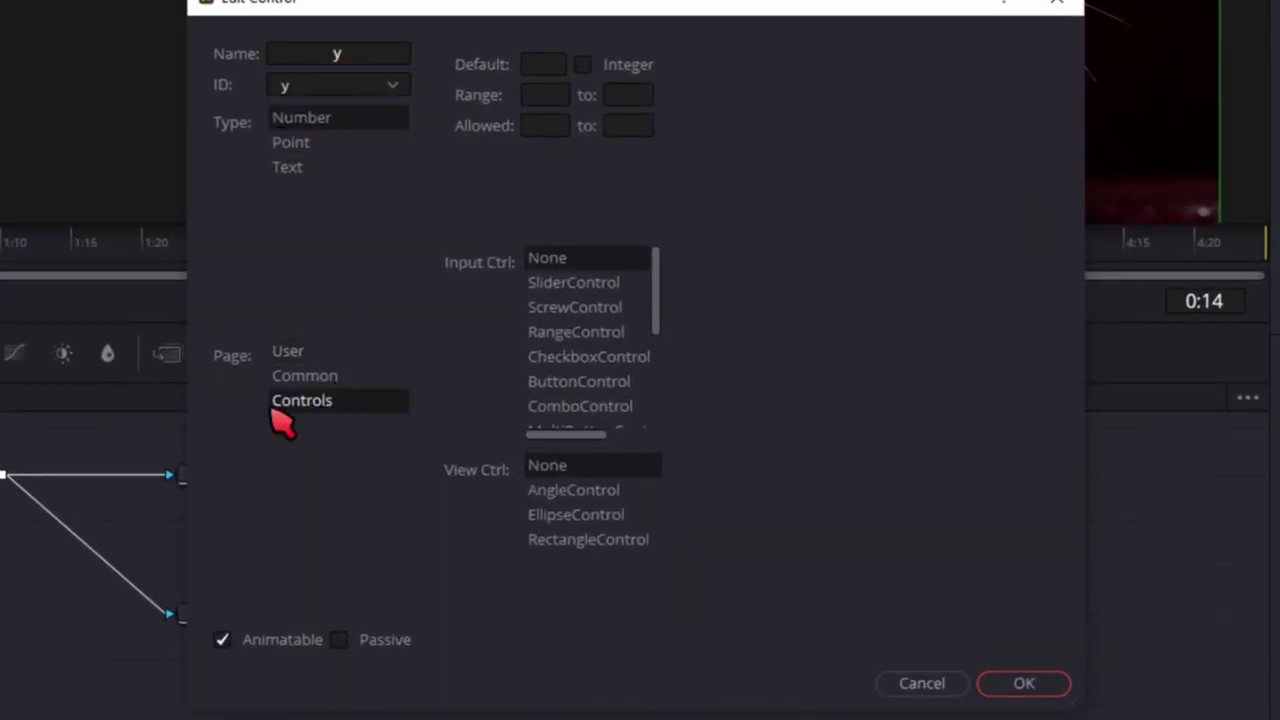
{"action": "left_click", "coordinate": [568, 284]}
{"action": "left_click", "coordinate": [1020, 683]}
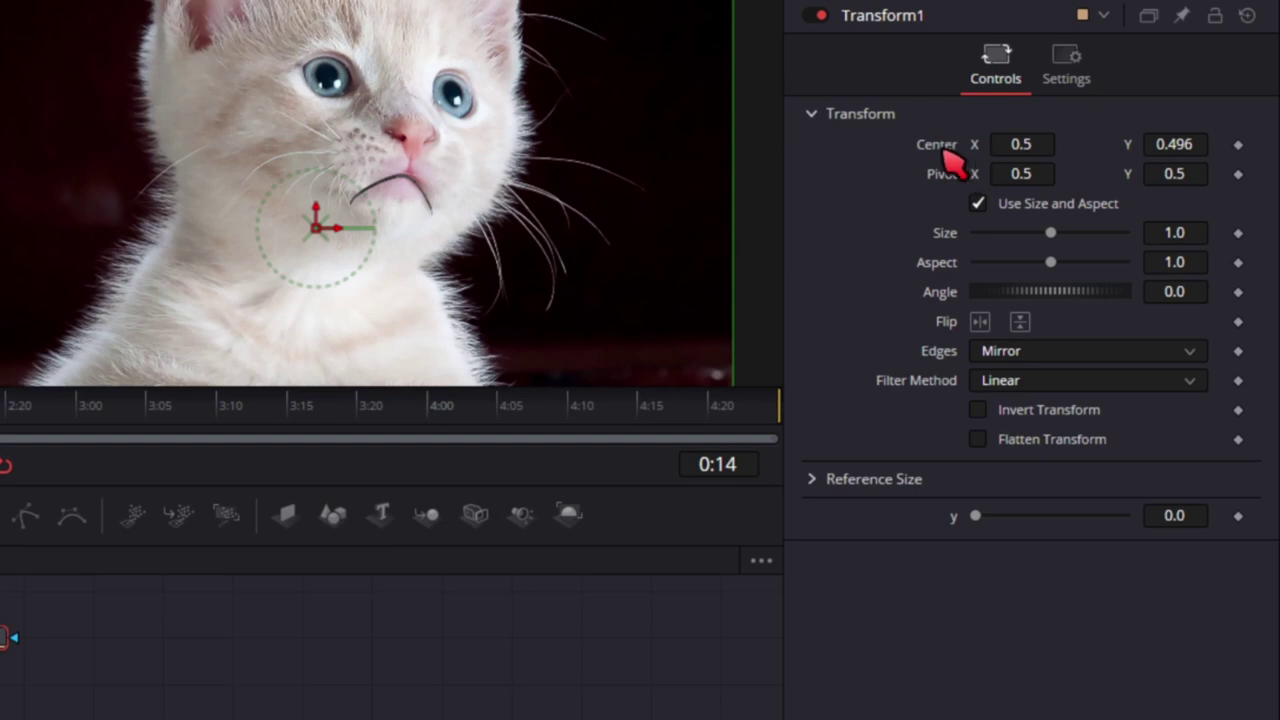
Give Transform1's Center the expression Point(0.5, y) and raise y to 0.4854 to restore the jaw
{"action": "right_click", "coordinate": [952, 163]}
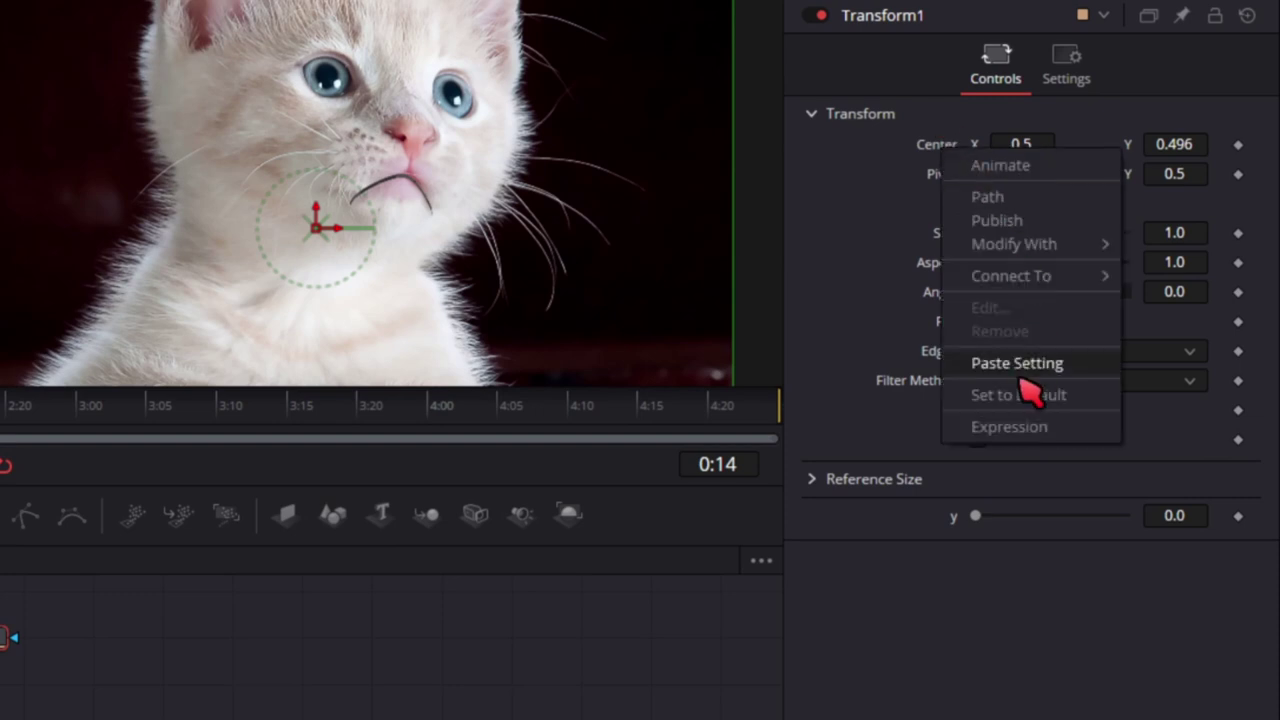
{"action": "left_click", "coordinate": [1010, 426]}
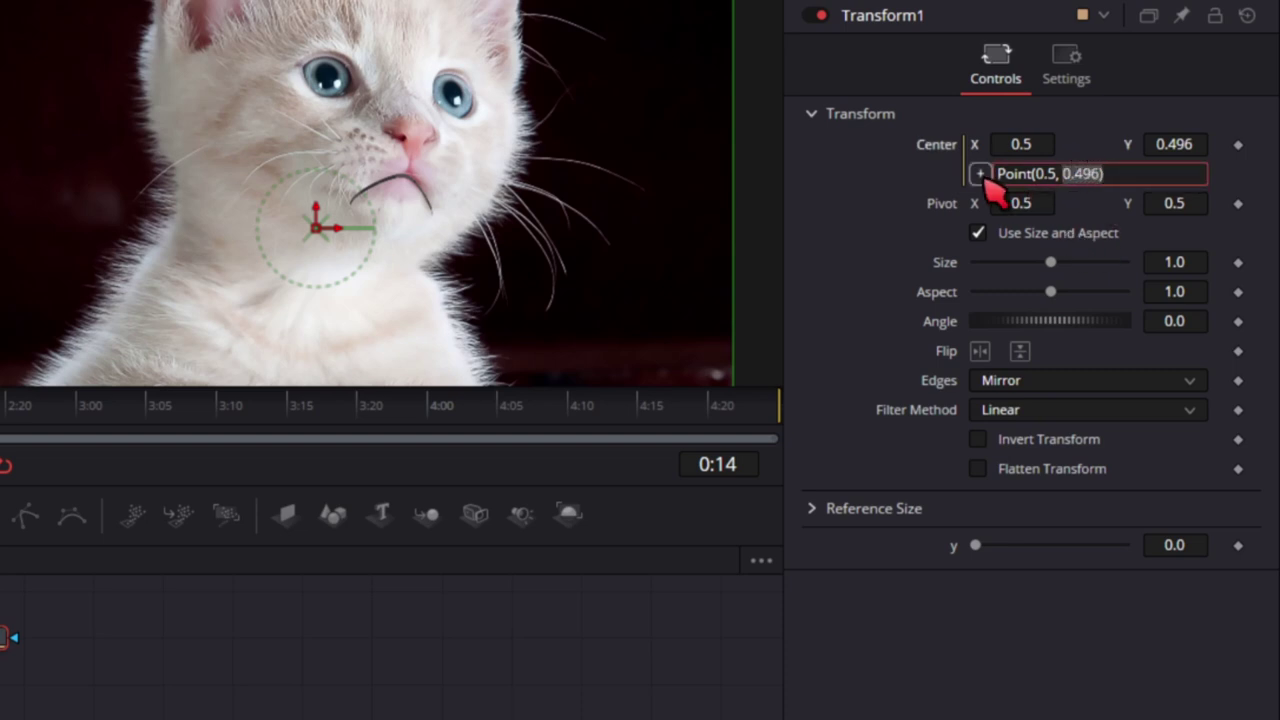
{"action": "left_click_drag", "start_coordinate": [982, 200], "coordinate": [955, 557]}
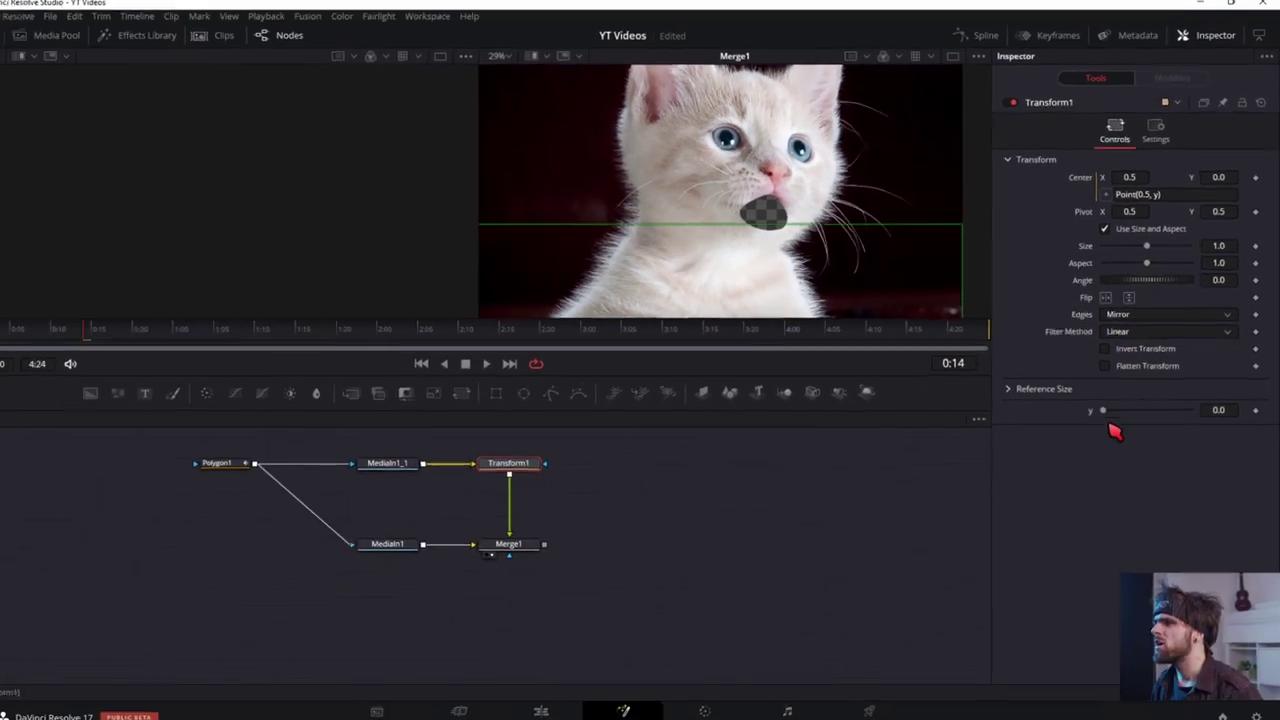
{"action": "left_click_drag", "start_coordinate": [1107, 405], "coordinate": [1165, 411]}
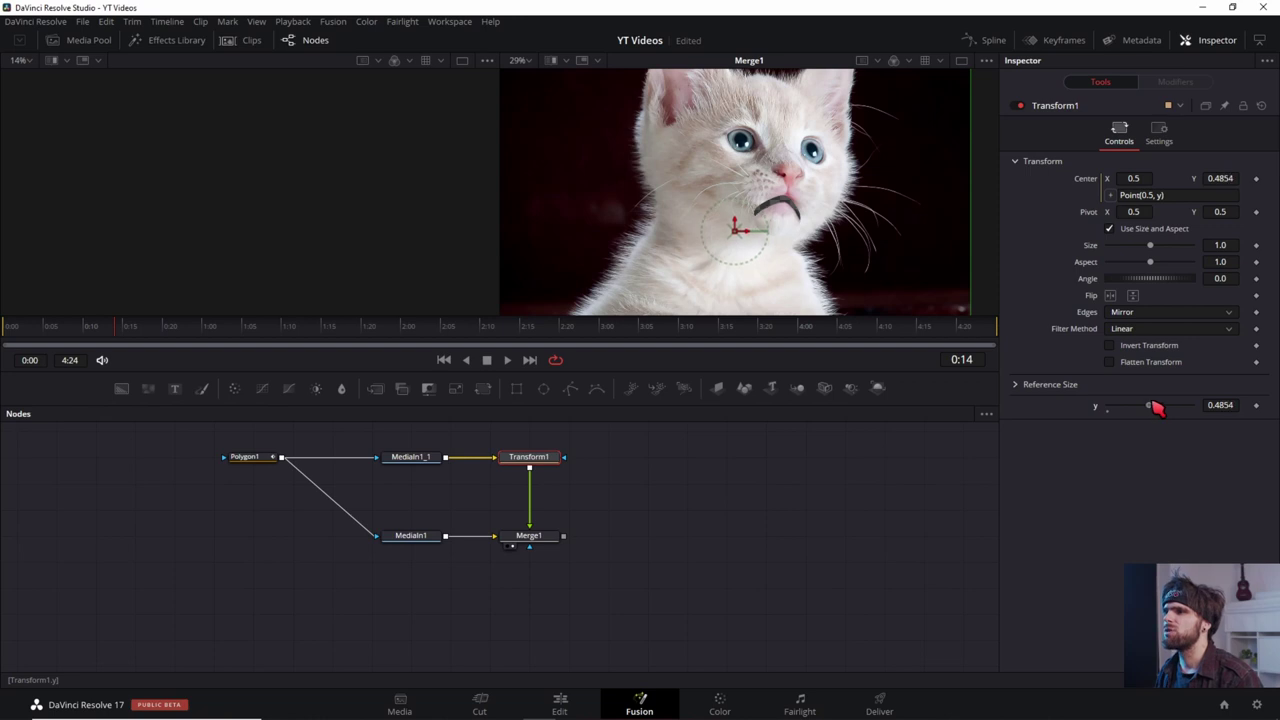
Set the y slider to 0.4925 and attach an Audio (WAV) modifier to it
{"action": "left_click_drag", "start_coordinate": [1155, 408], "coordinate": [1162, 407]}
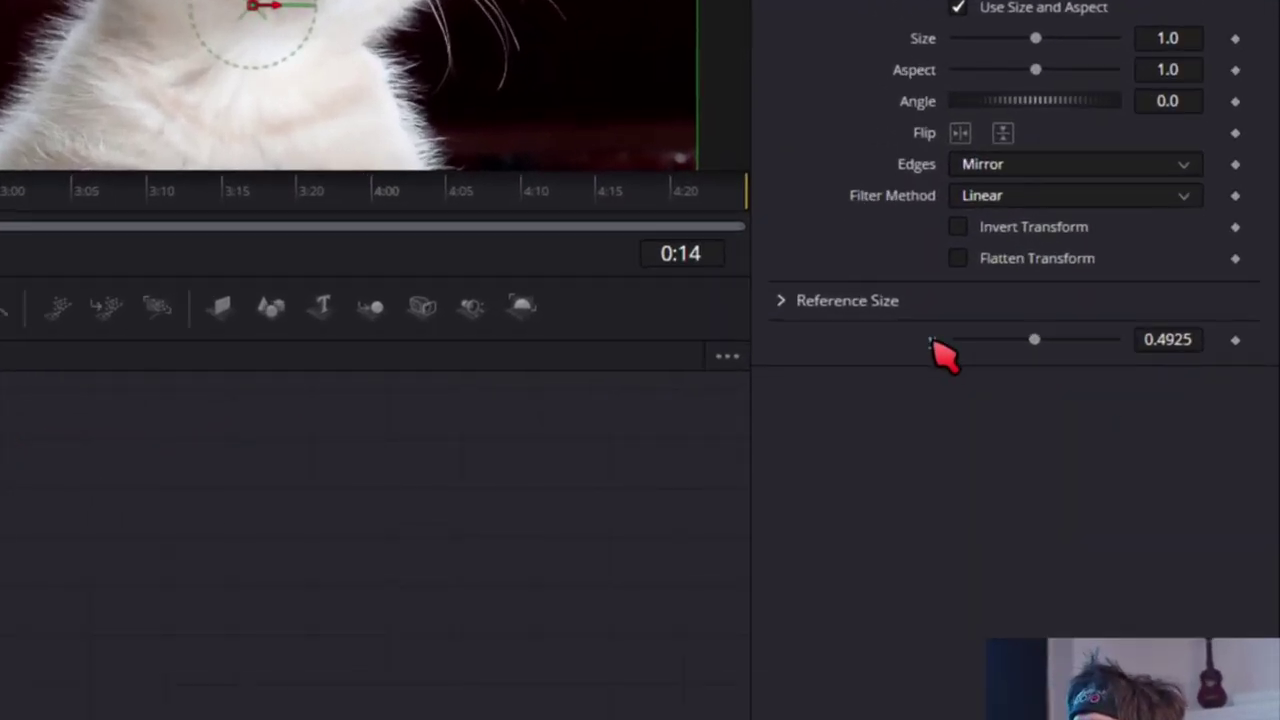
{"action": "right_click", "coordinate": [932, 342]}
{"action": "mouse_move", "coordinate": [1024, 443]}
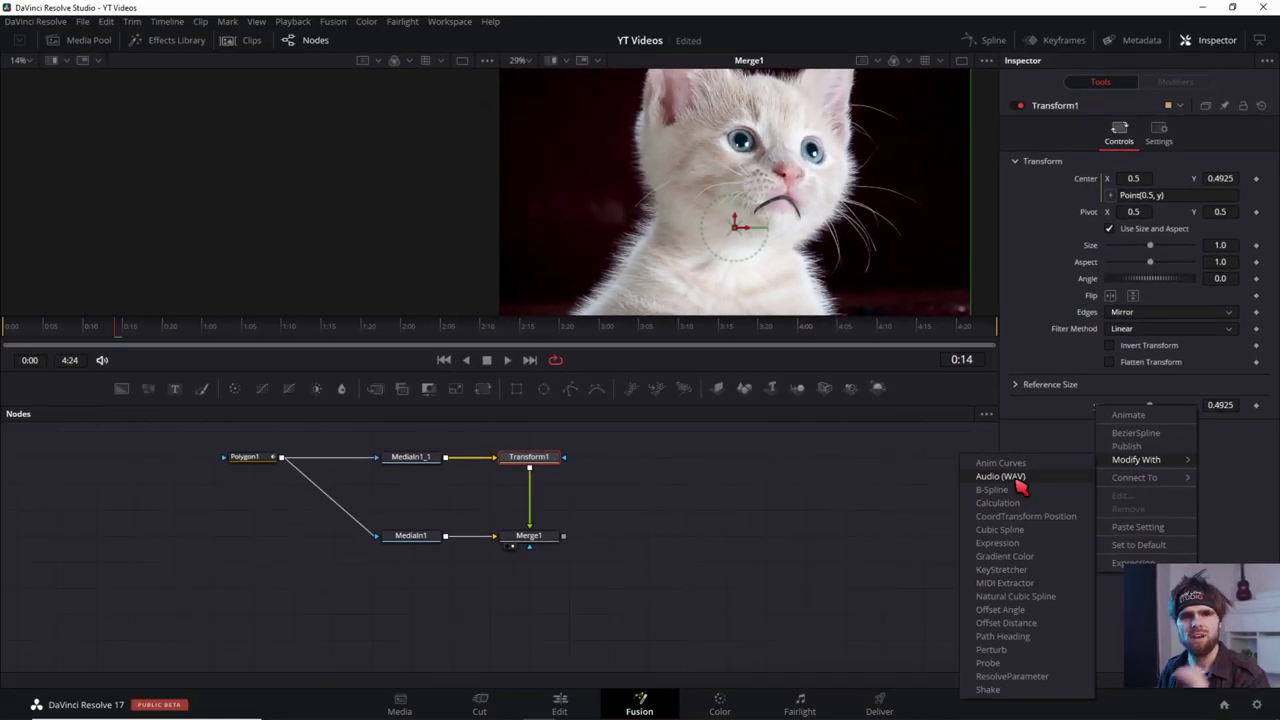
{"action": "left_click", "coordinate": [1017, 477]}
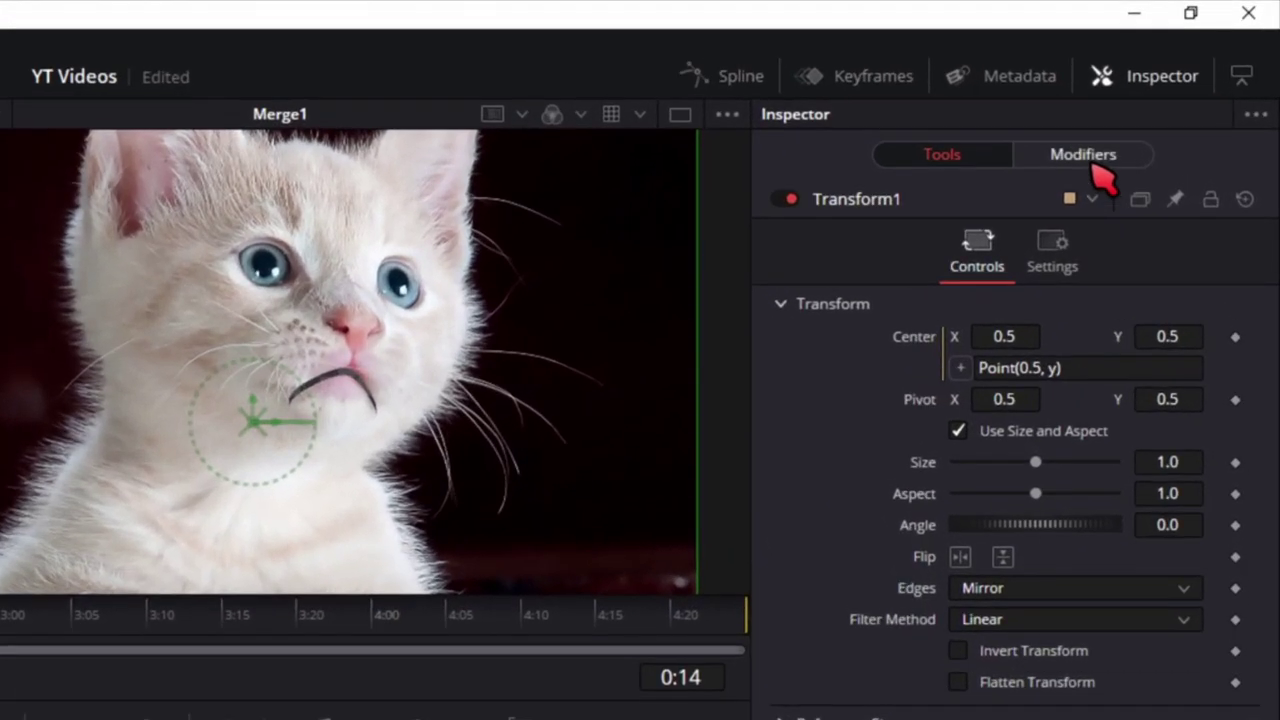
Set Untitled.wav to convert to WAV in CloudConvert, accepting audio options with bitrate 64
{"action": "left_click", "coordinate": [1094, 165]}
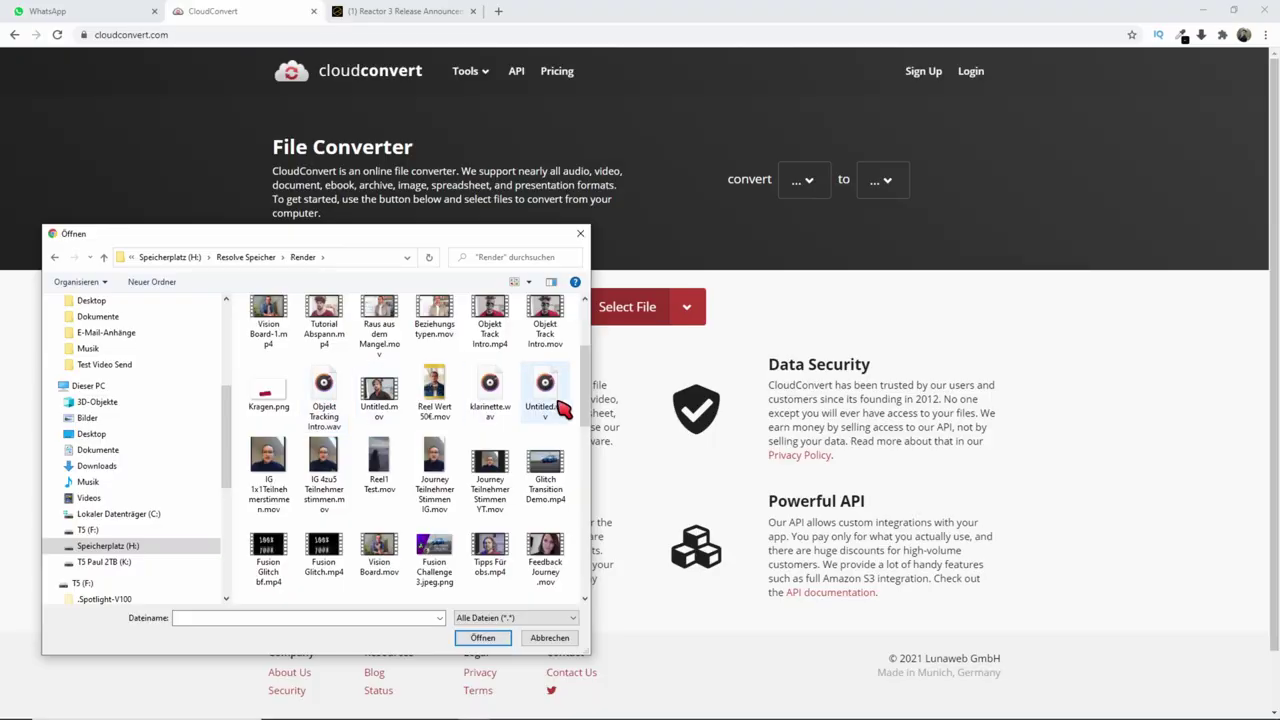
{"action": "left_click", "coordinate": [910, 177]}
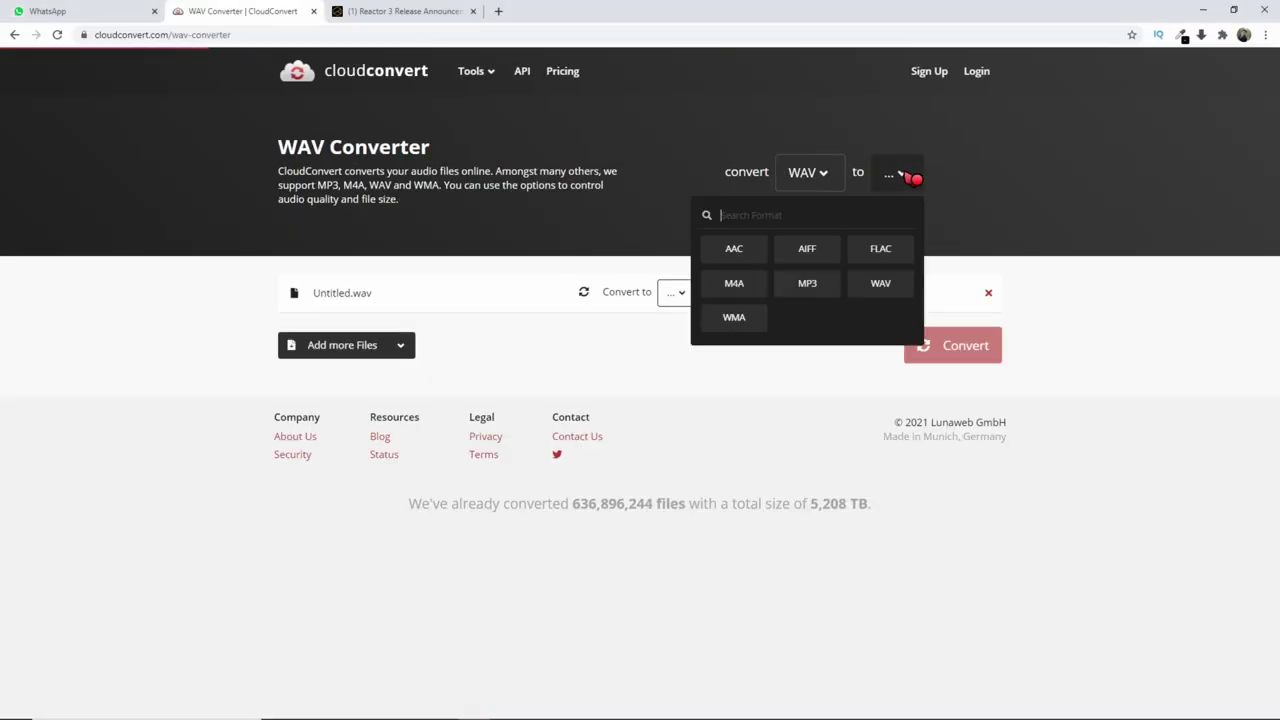
{"action": "left_click", "coordinate": [893, 292]}
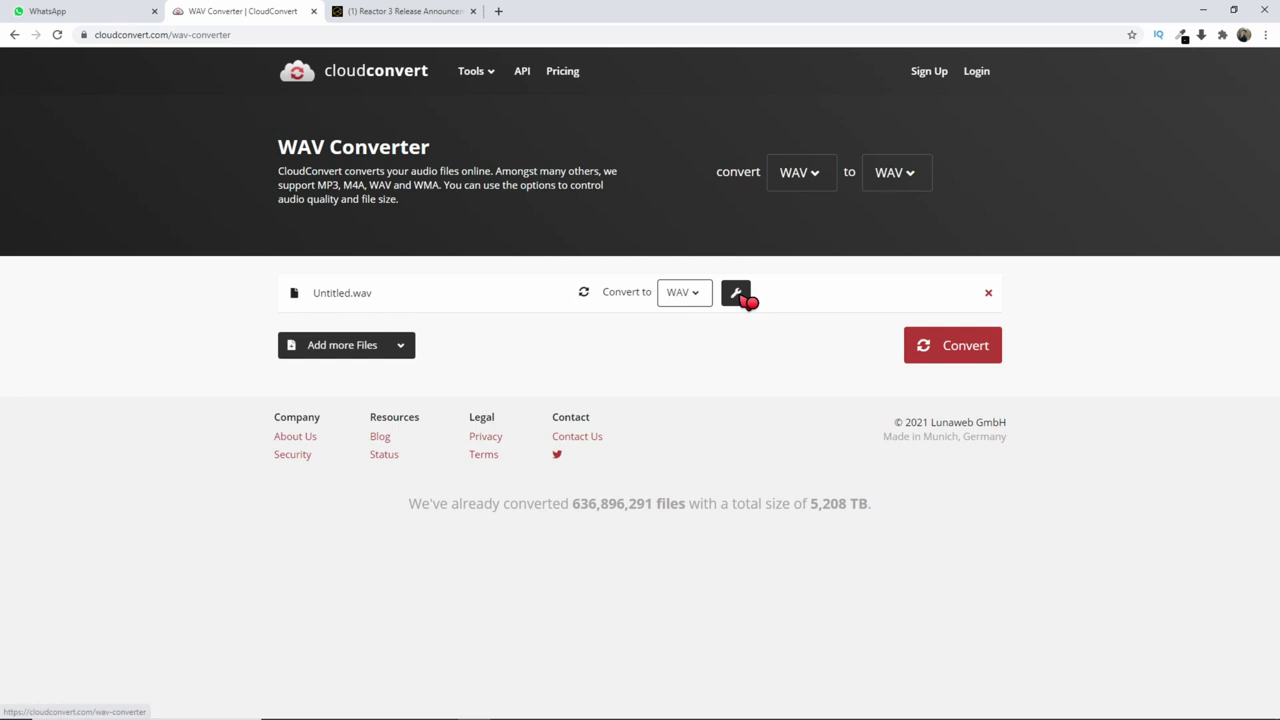
{"action": "left_click", "coordinate": [741, 296]}
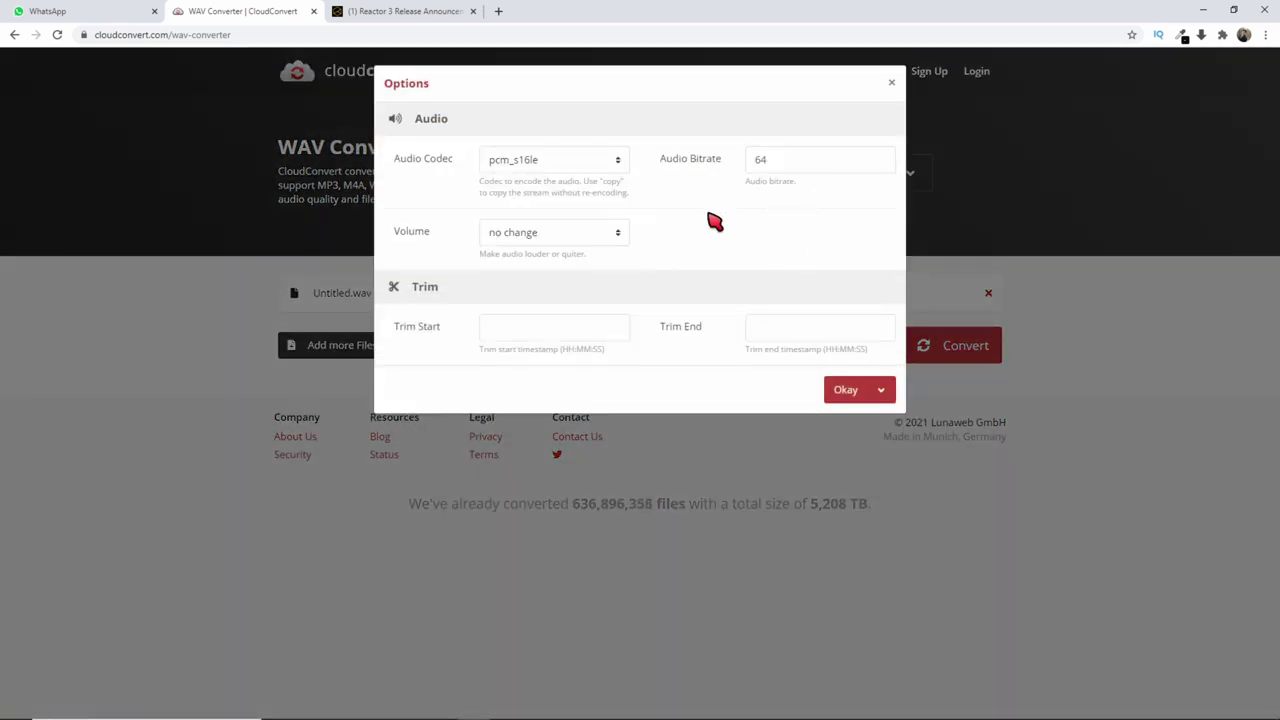
{"action": "left_click", "coordinate": [850, 399]}
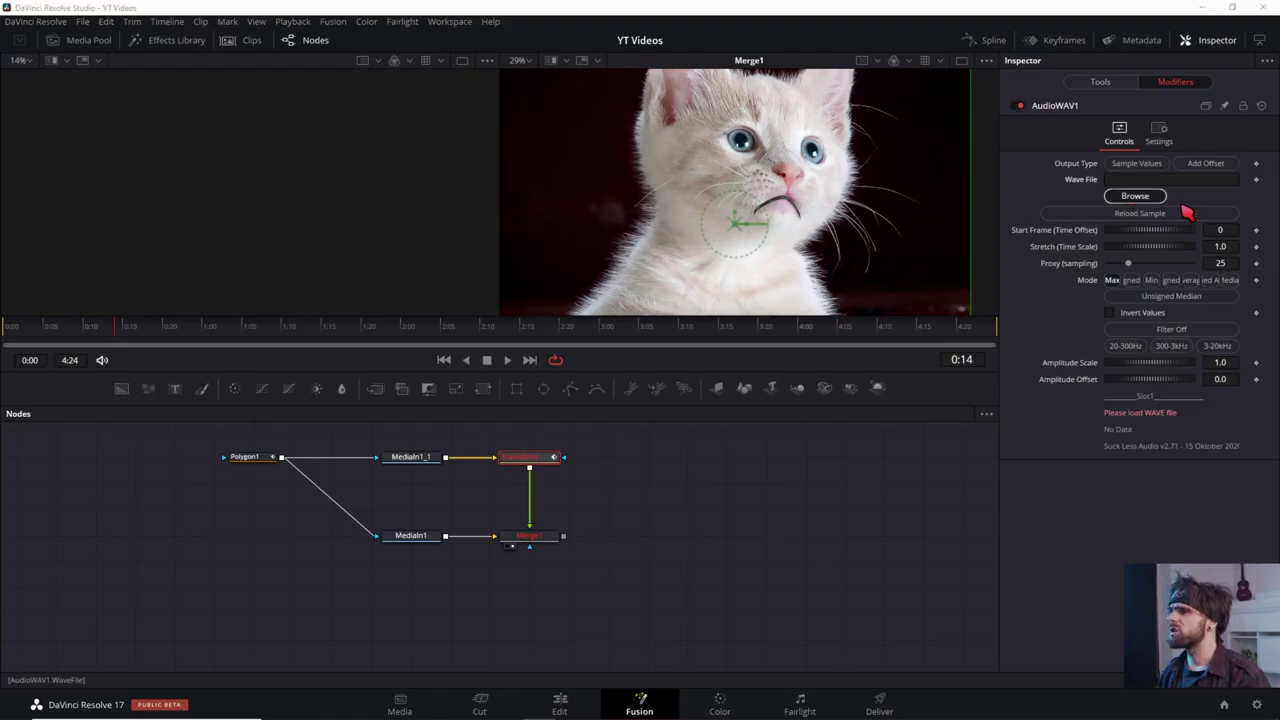
Load Untitled.wav as AudioWAV1's wave file, reading 48 kHz audio over 168 frames
{"action": "left_click", "coordinate": [1111, 195]}
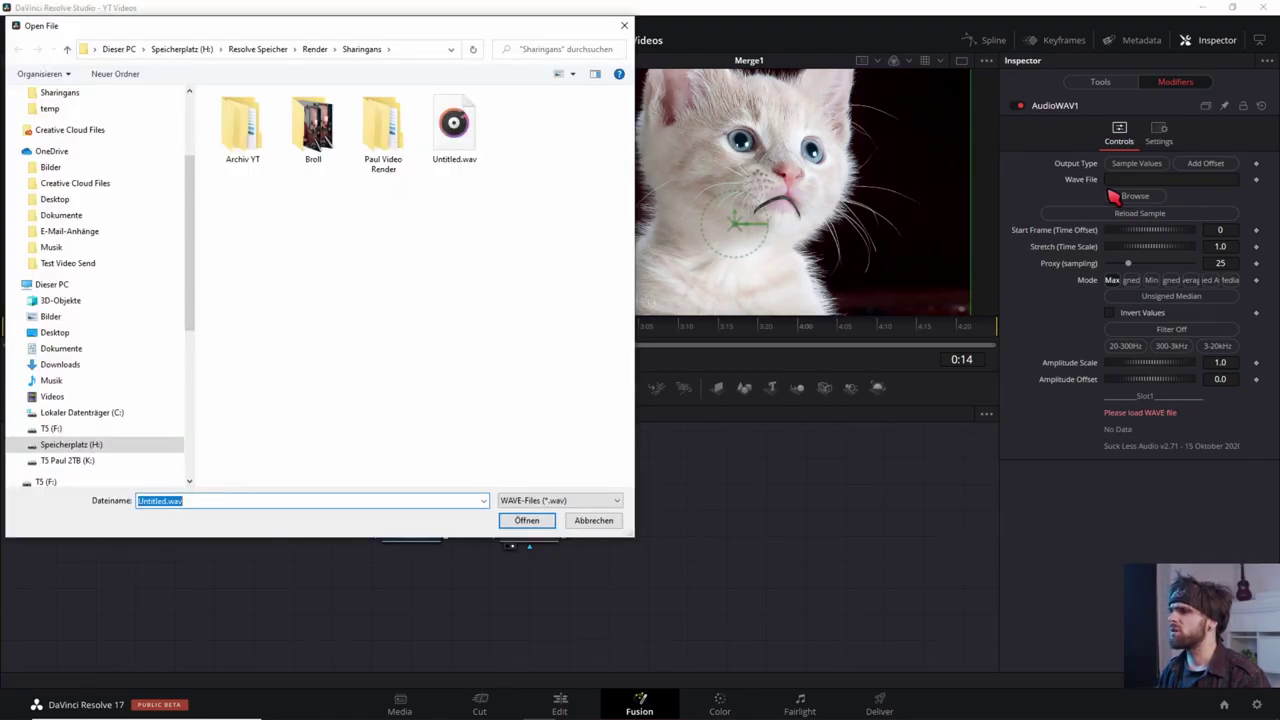
{"action": "left_click", "coordinate": [465, 148]}
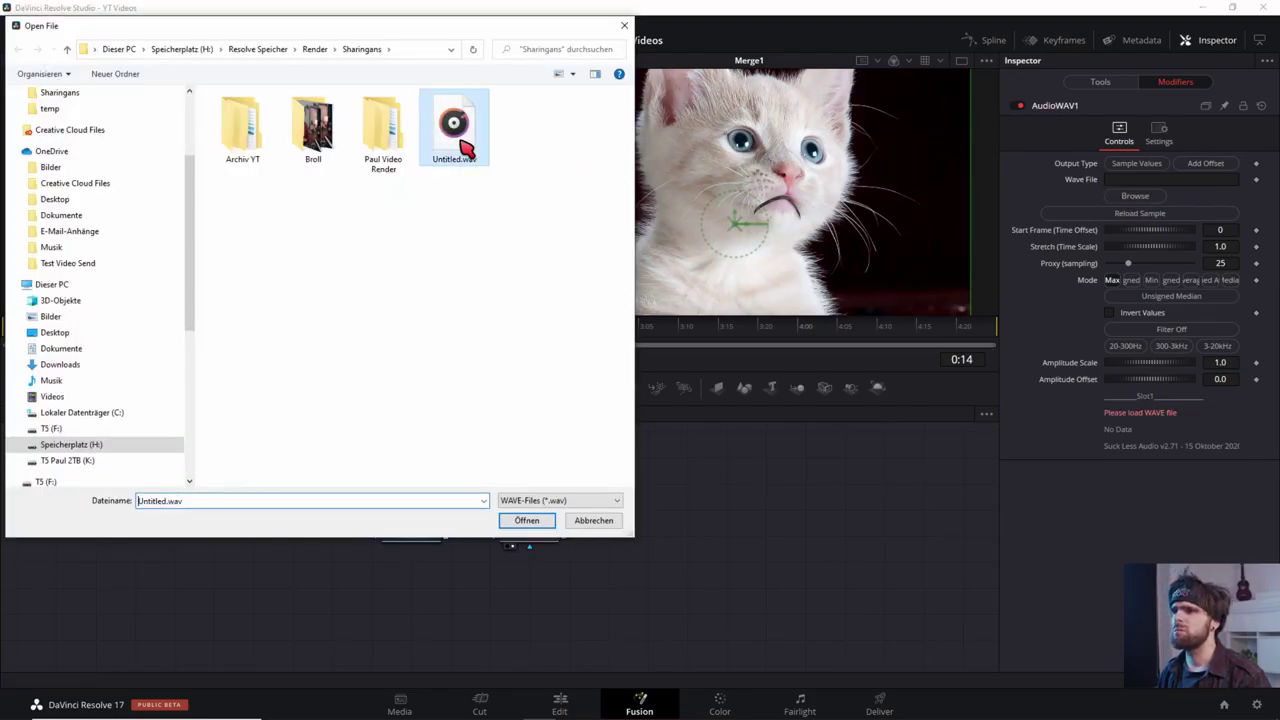
{"action": "left_click", "coordinate": [531, 520]}
{"action": "type", "text": "0.5"}
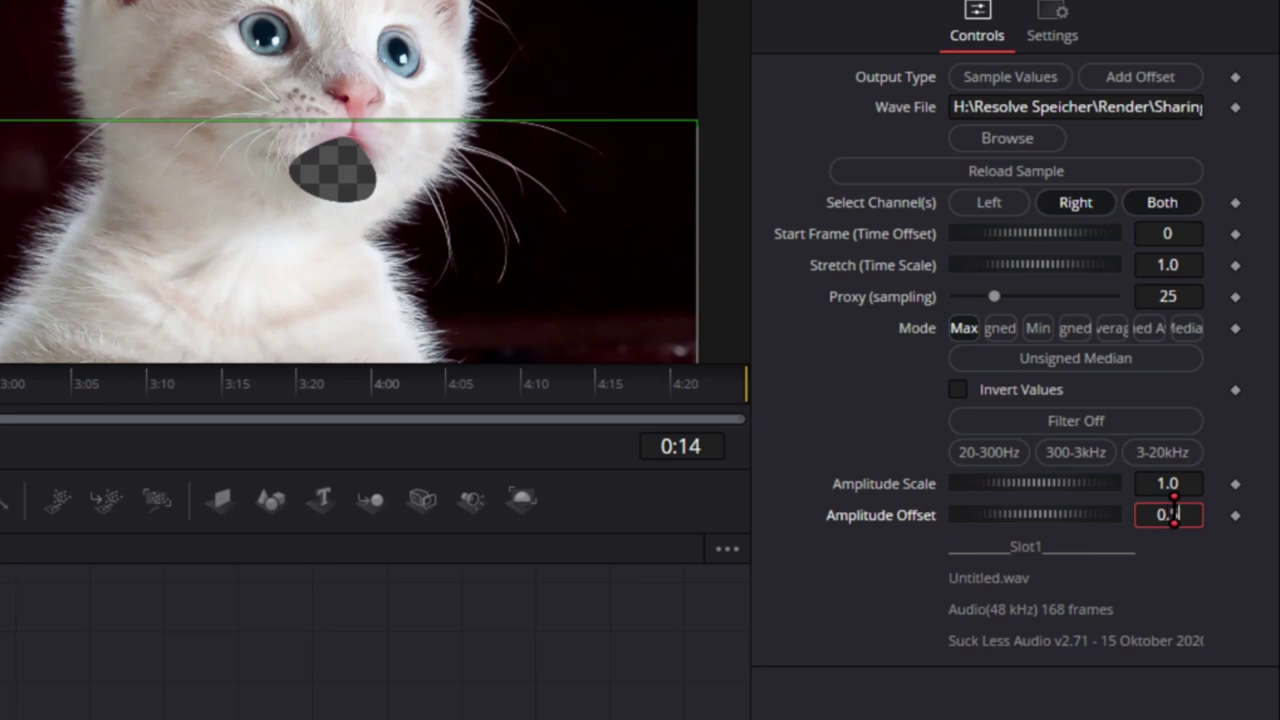
Set Amplitude Scale to -0.341 with offset 0.5, then play the clip to watch the jaw
{"action": "mouse_move", "coordinate": [1068, 484]}
{"action": "left_mouse_down"}
{"action": "mouse_move", "coordinate": [1026, 494]}
{"action": "mouse_move", "coordinate": [1027, 508]}
{"action": "left_mouse_up"}
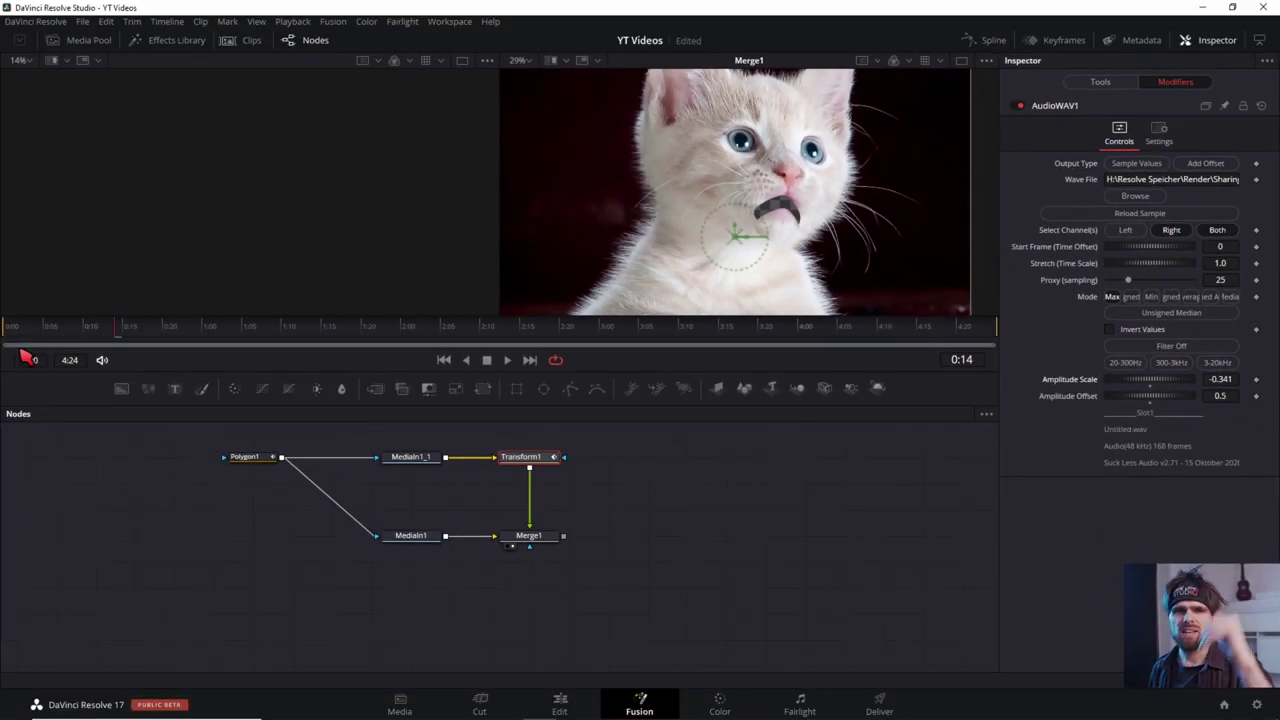
{"action": "key", "text": "space"}
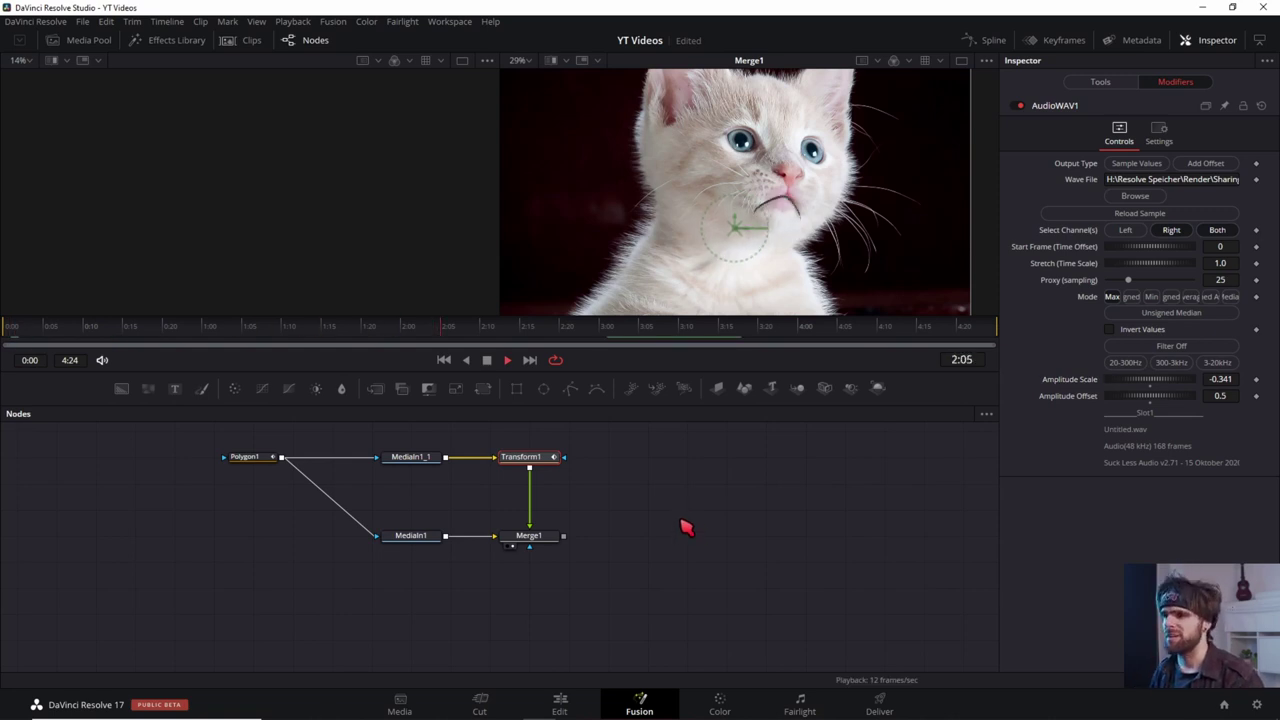
{"action": "scroll", "coordinate": [693, 561], "scroll_direction": "down", "scroll_amount": 2}
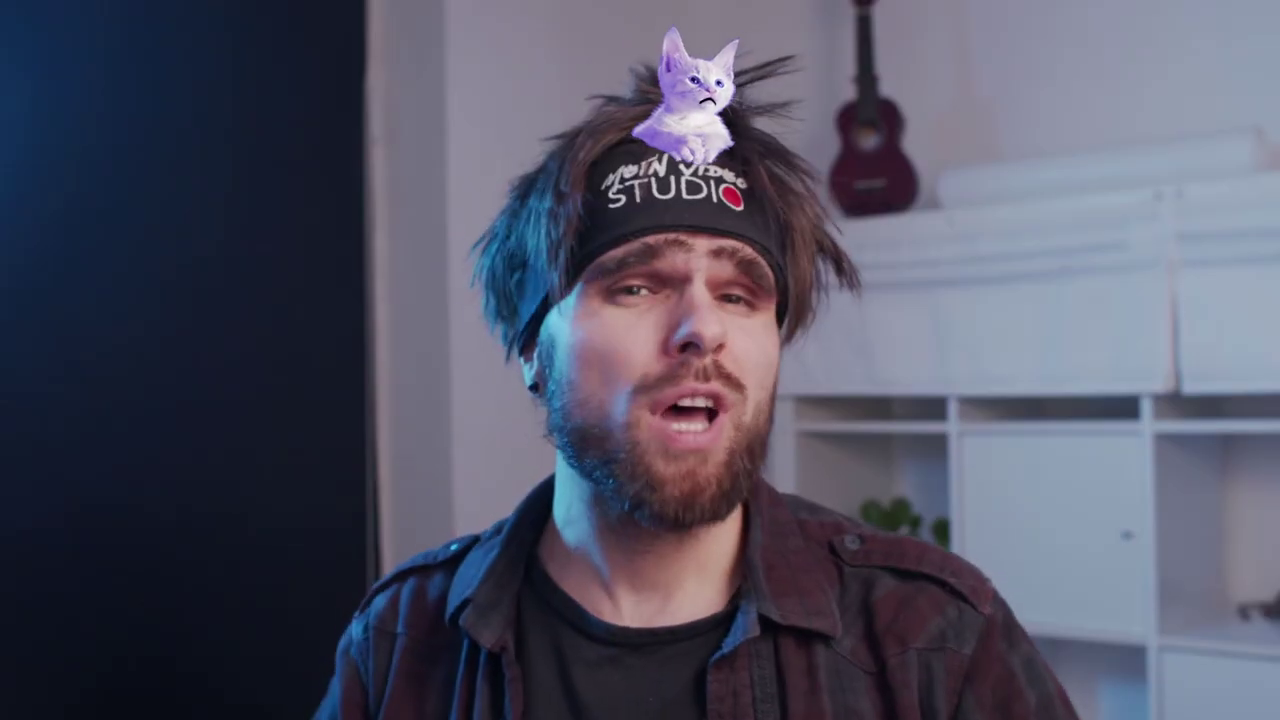